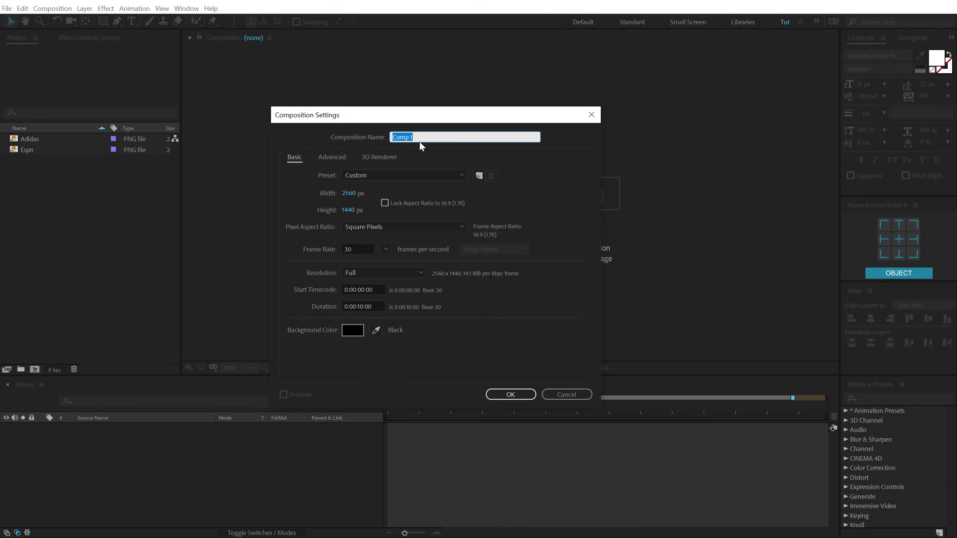
Create a composition named Main with a width of 1920 px and a height of 1080 px
text(Main)
click(345, 196)
text(1920)
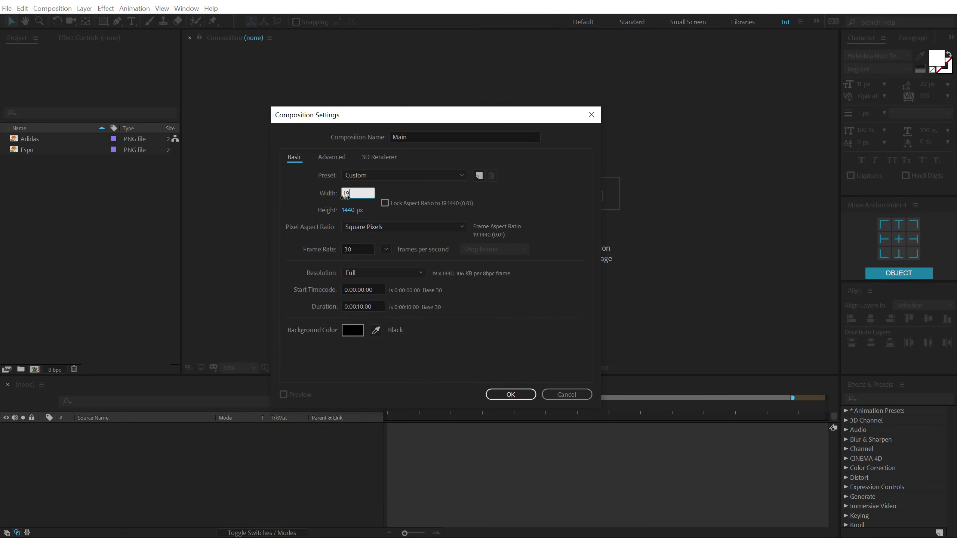
click(352, 209)
text(1080)
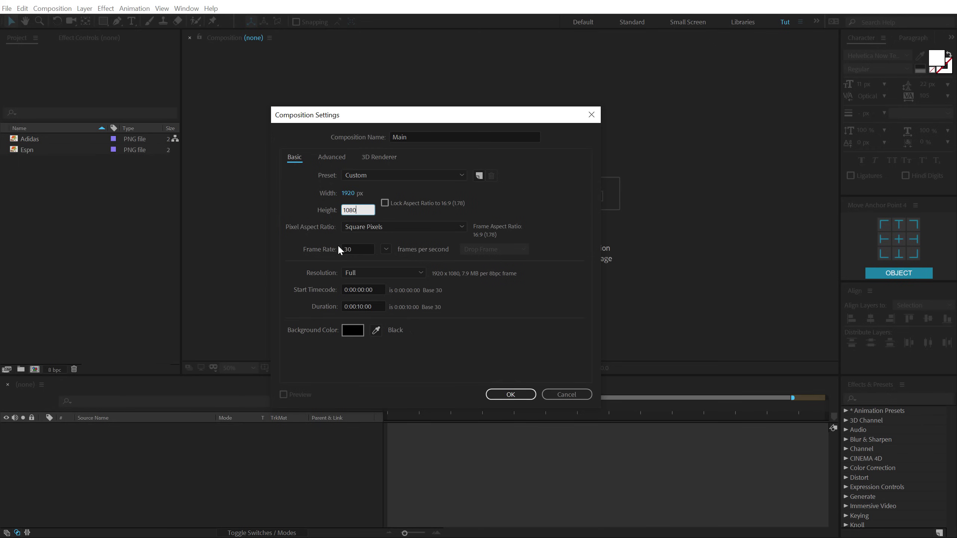
click(510, 394)
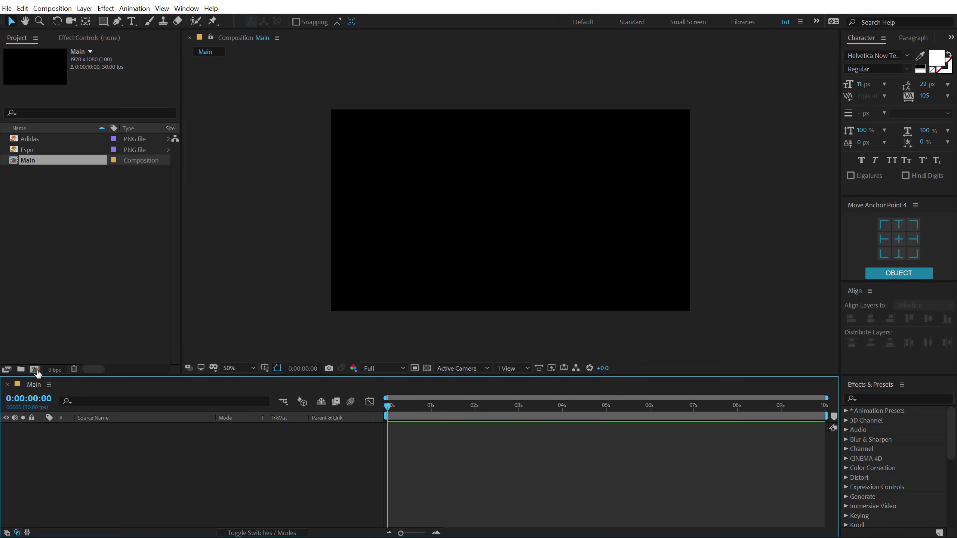
Create a second composition named Logo and place the Adidas image in it as a layer
click(35, 369)
drag(415, 124, 430, 118)
text(Logo)
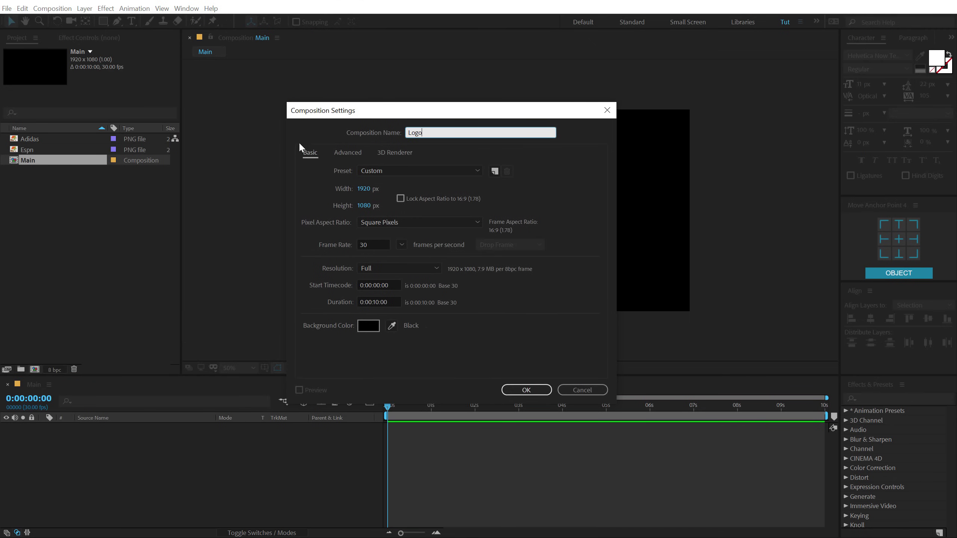
click(540, 390)
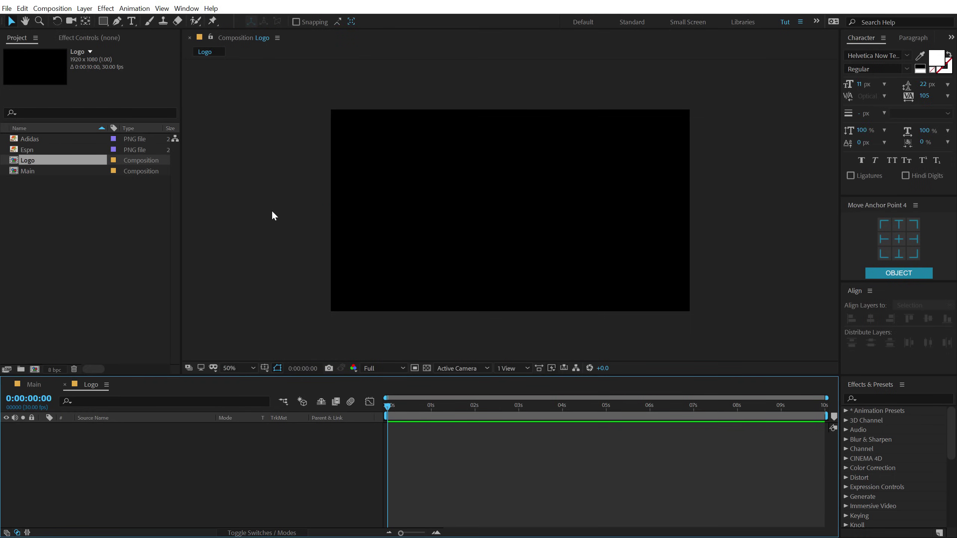
drag(45, 142, 351, 435)
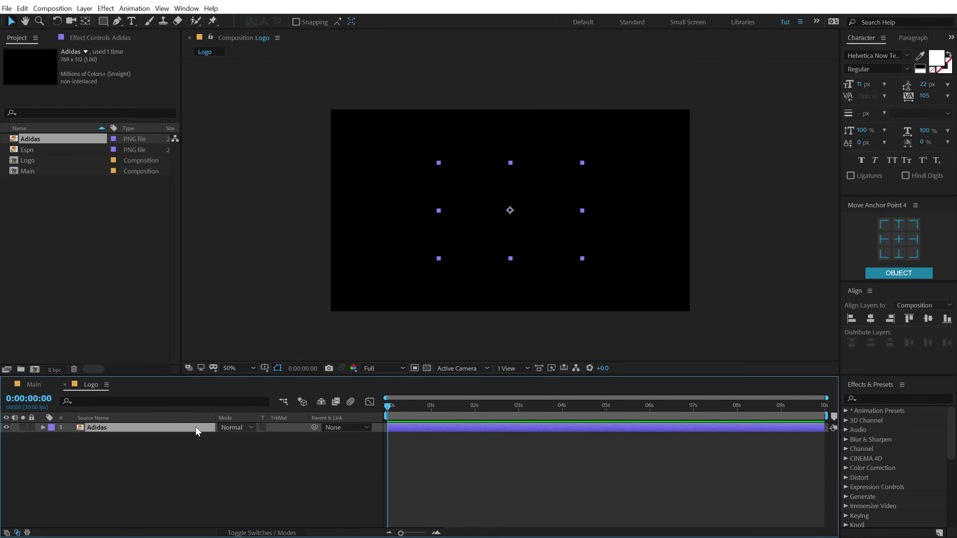
Apply the Fill effect to the Adidas layer and set its color to white (FFFFFF)
click(884, 400)
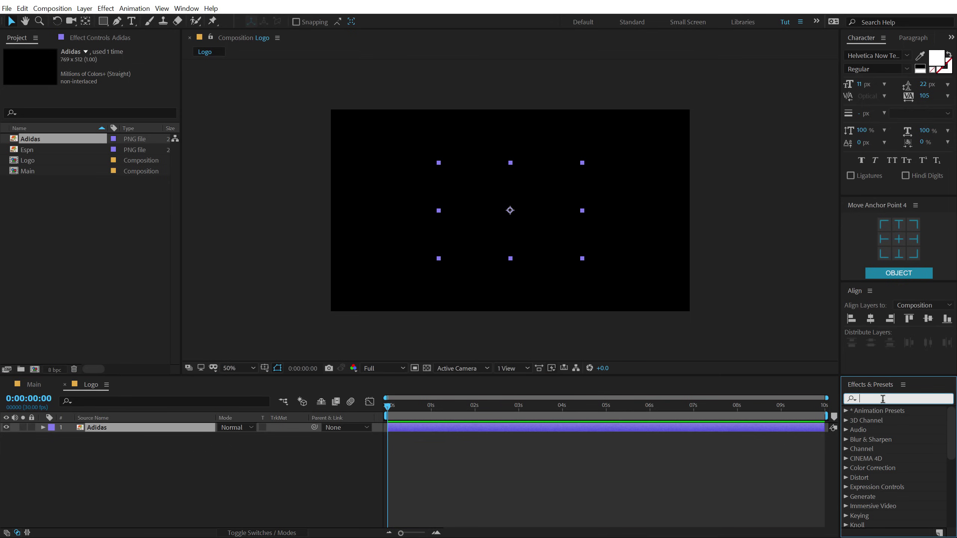
text(fill)
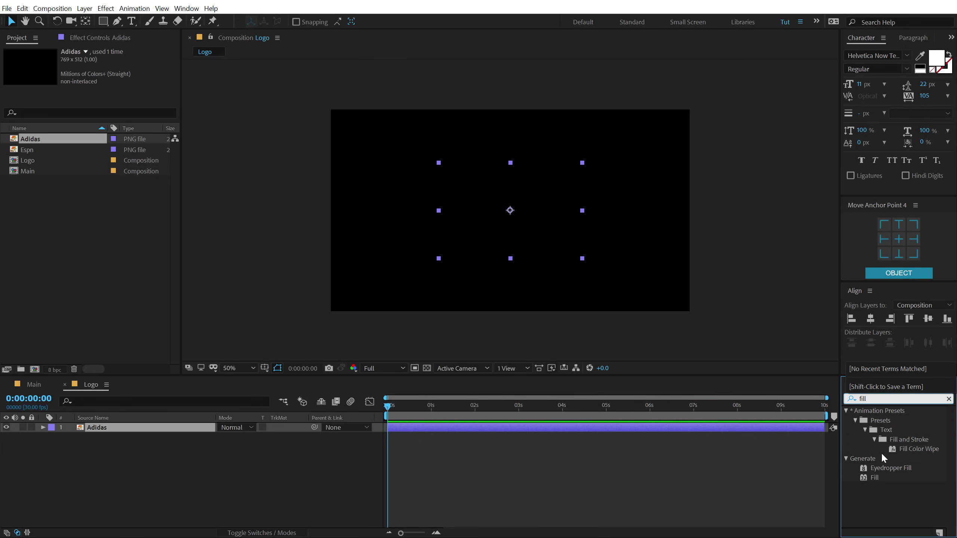
double_click(875, 477)
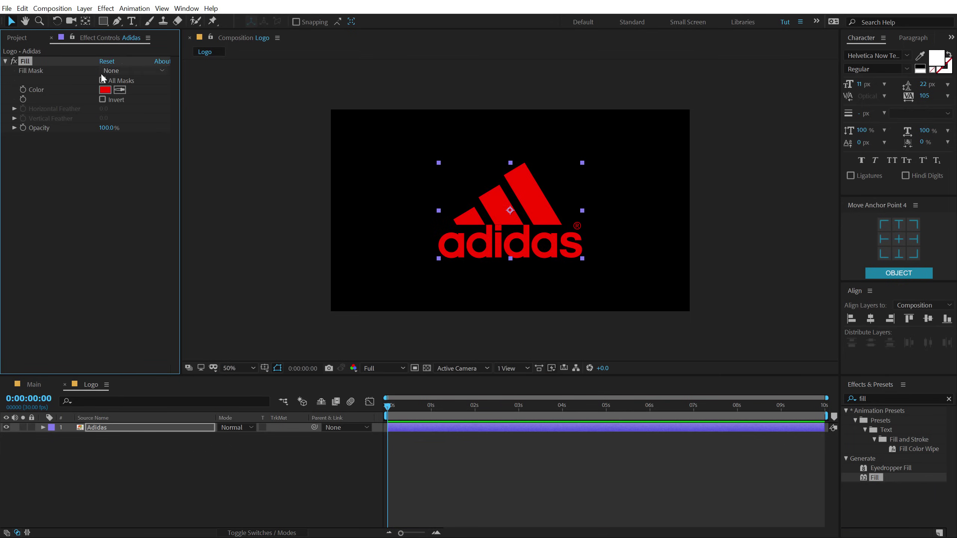
click(105, 90)
click(100, 164)
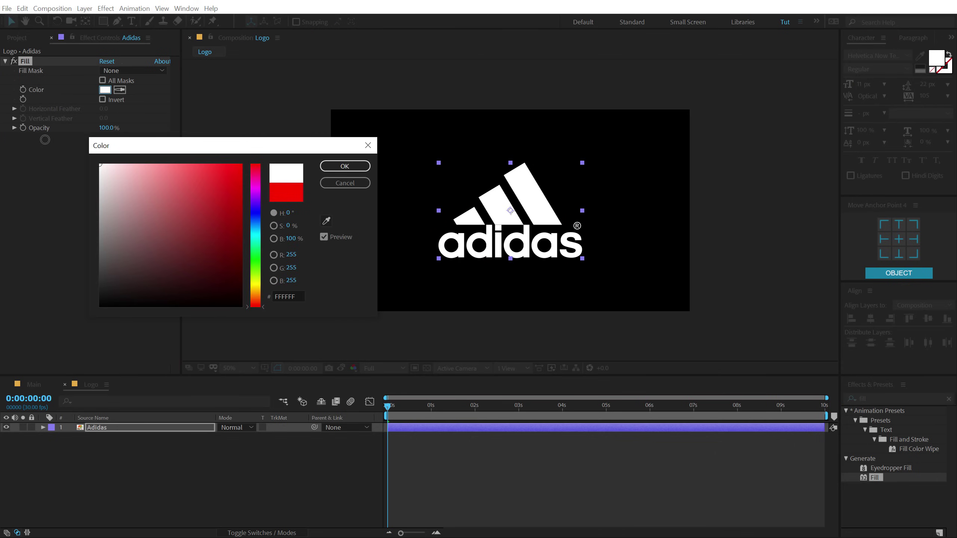
click(337, 170)
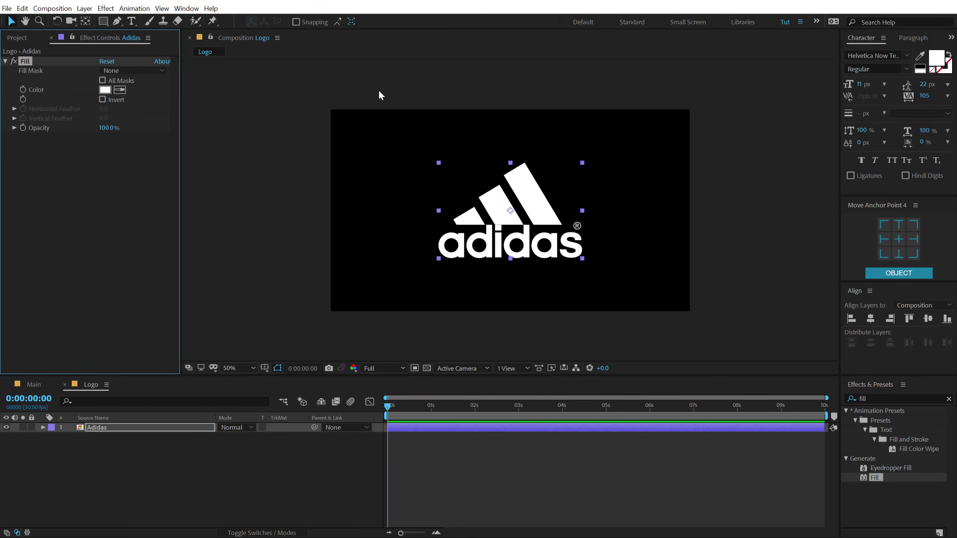
Nest the Logo composition as a layer inside the Main composition
click(22, 36)
click(32, 383)
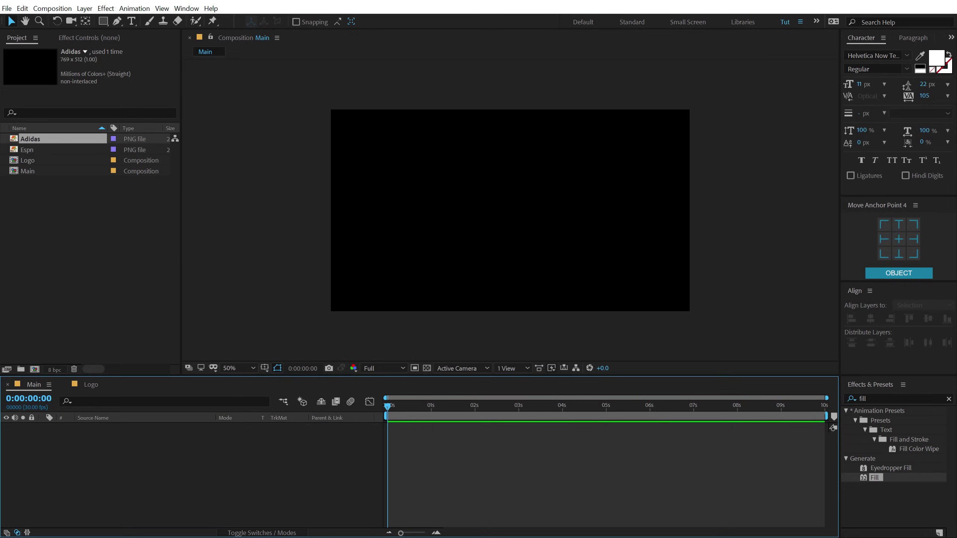
drag(31, 162, 112, 464)
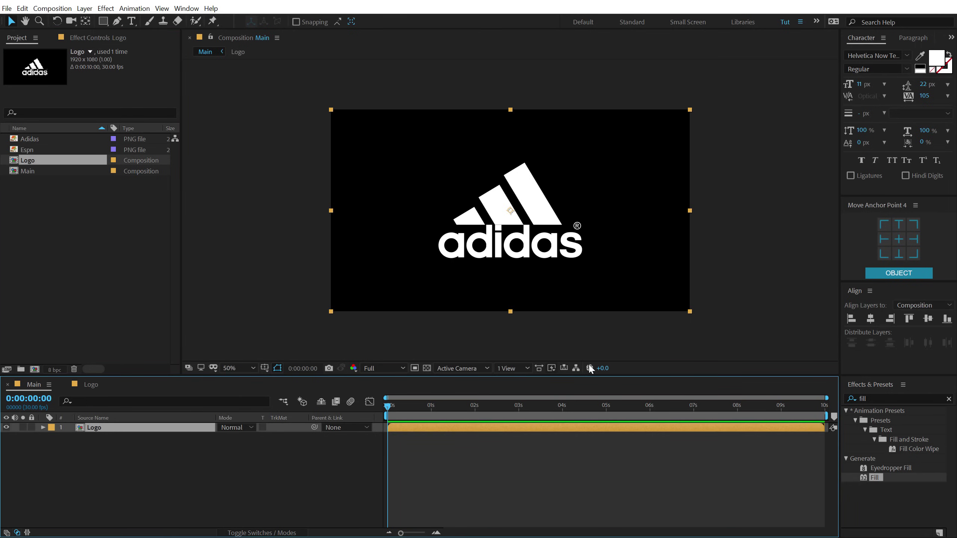
Set the scale of the Adidas layer inside the Logo composition to 50%
double_click(102, 430)
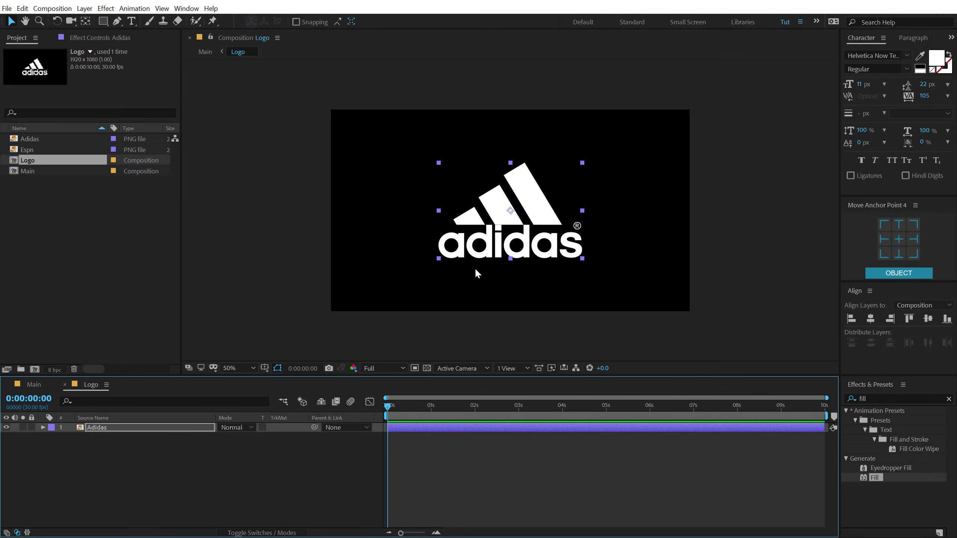
click(112, 429)
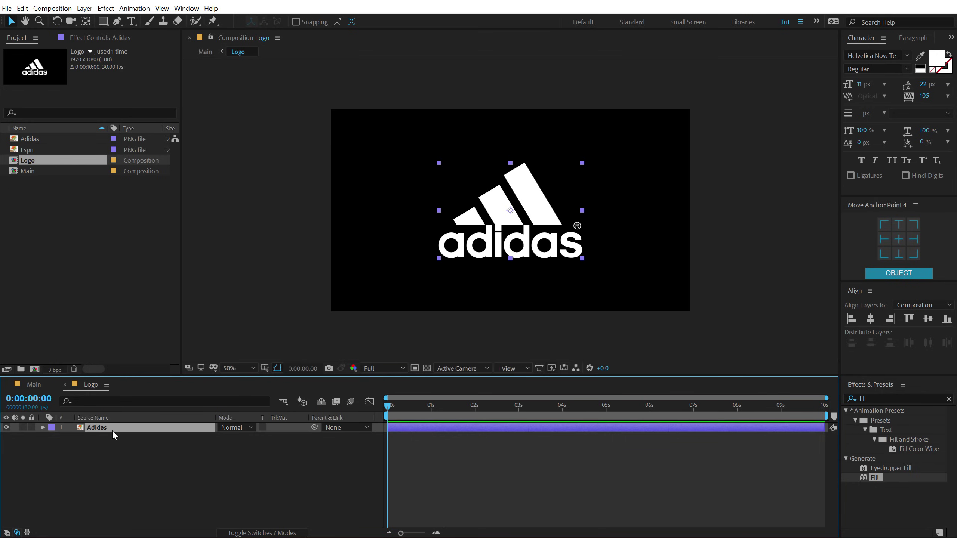
key(s)
drag(249, 438, 231, 438)
click(216, 483)
scroll(399, 302, up, 2)
scroll(400, 302, down, 2)
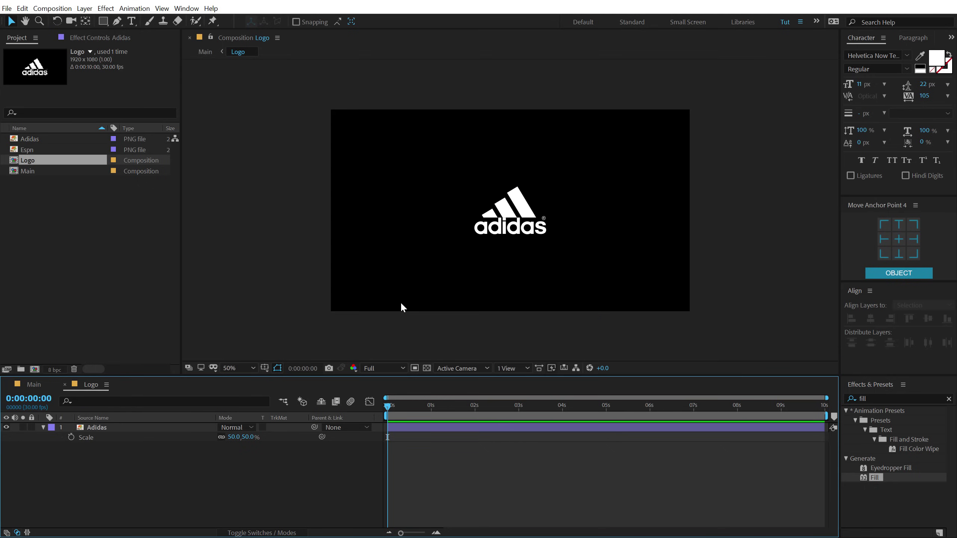
Return to the Main composition and create a new 1920 x 1080 composition named Map
click(34, 384)
click(234, 468)
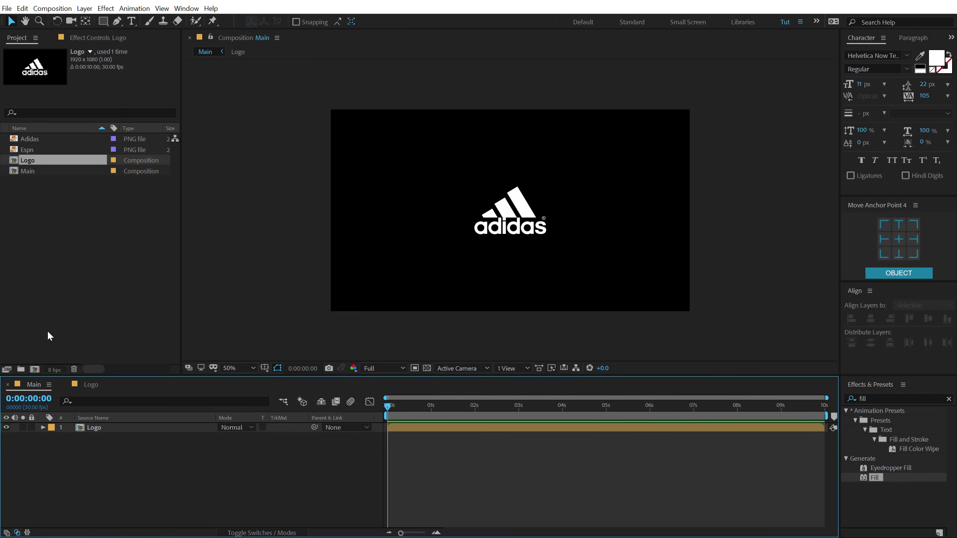
click(34, 369)
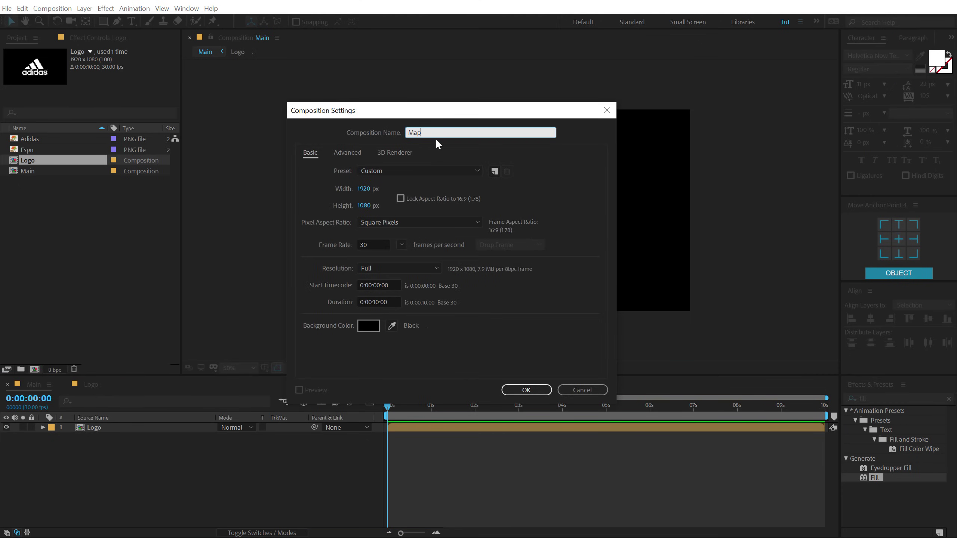
click(527, 389)
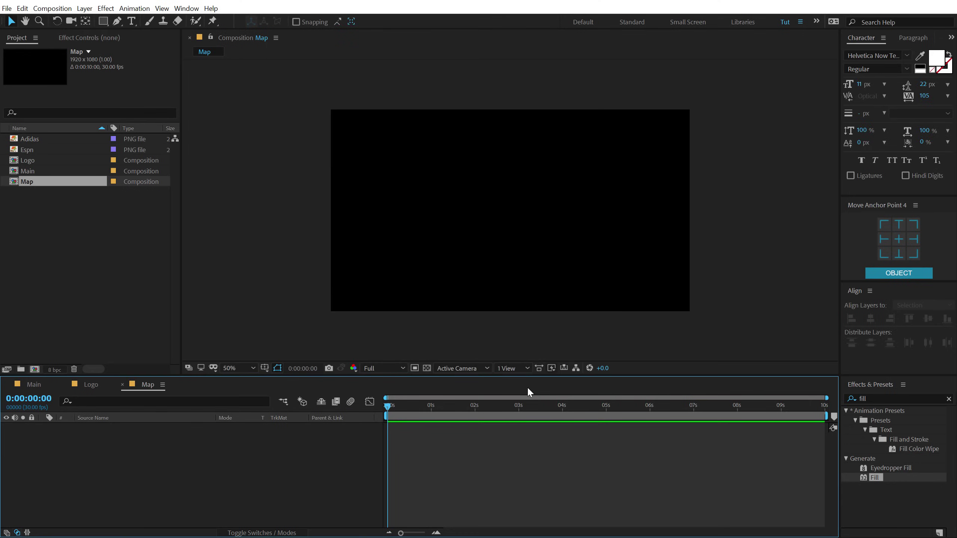
Add a black full-frame solid named Ramp to the Map composition
key(ctrl+y)
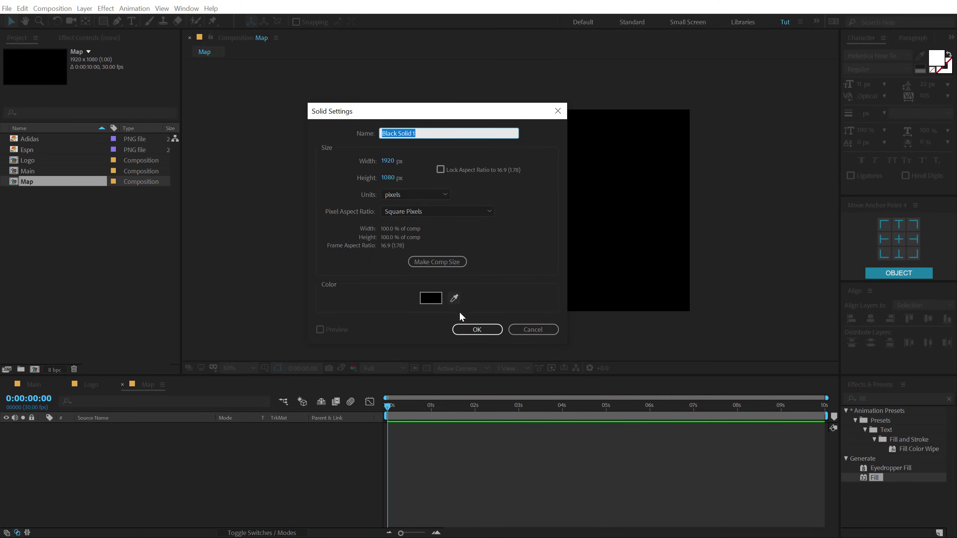
text(Ramp)
key(Return)
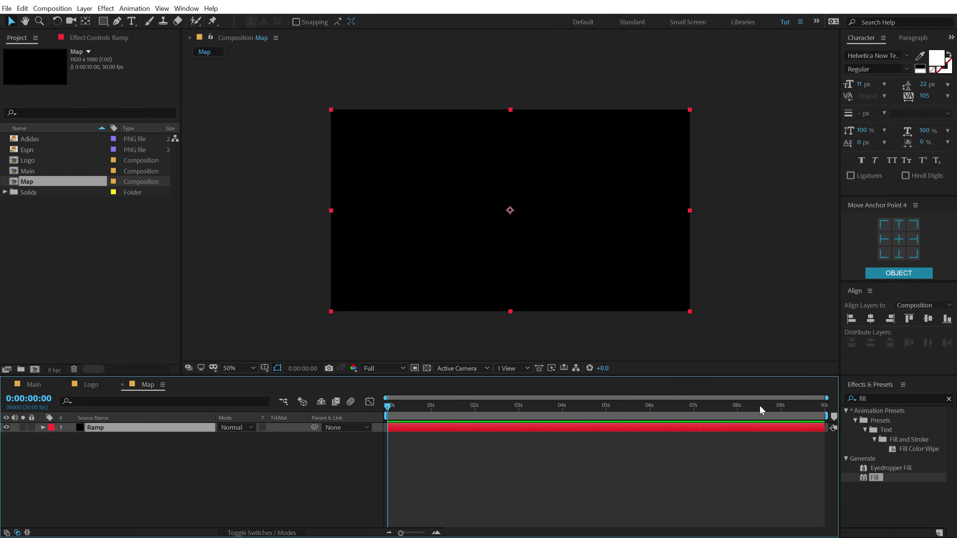
Apply the Gradient Ramp effect to the Ramp solid
click(862, 400)
double_click(868, 398)
text(ramp)
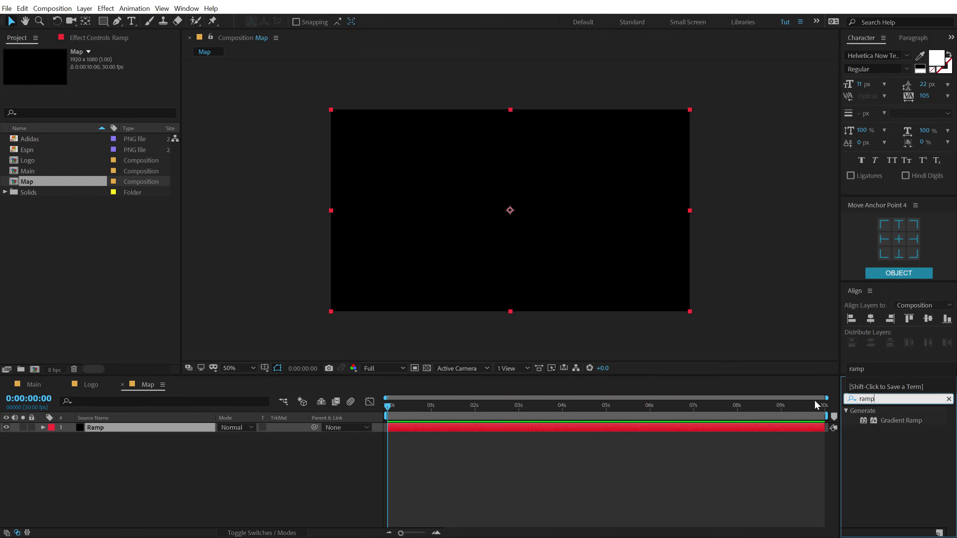
double_click(893, 421)
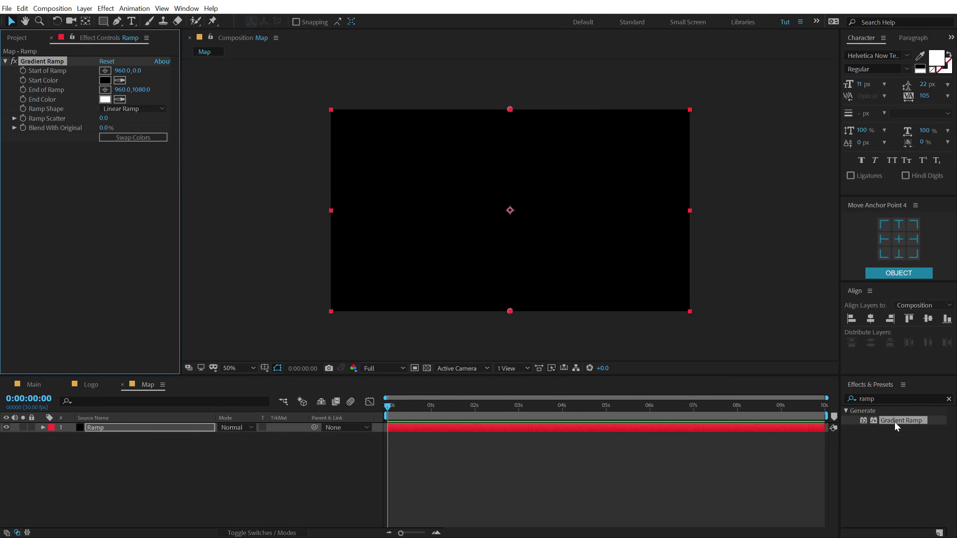
Add the Posterize effect to the Ramp solid to split its gradient into horizontal bands
click(887, 398)
text(poste)
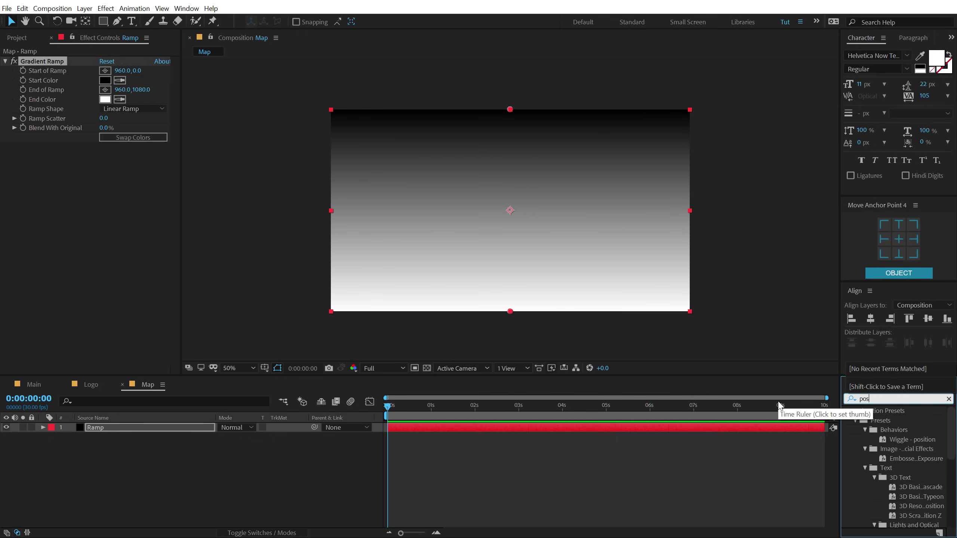
double_click(883, 420)
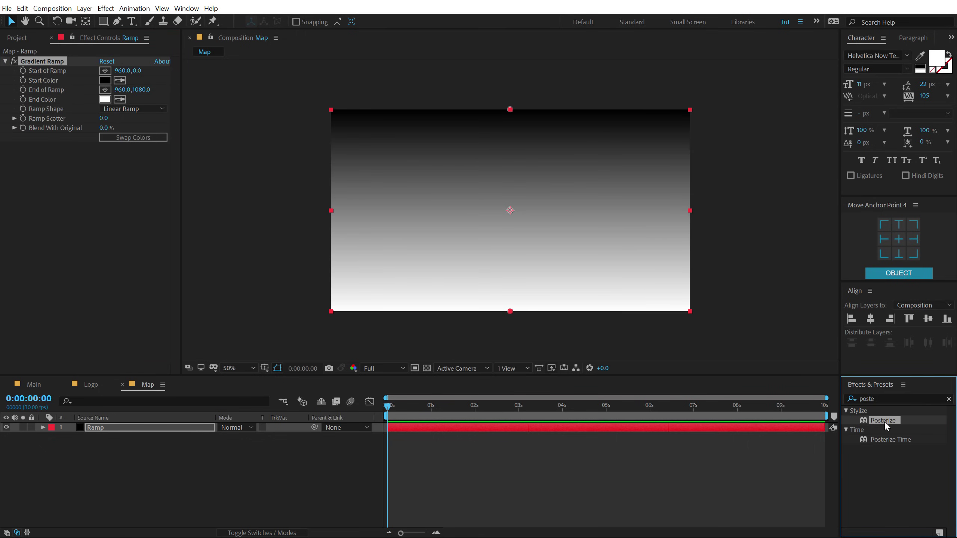
click(300, 502)
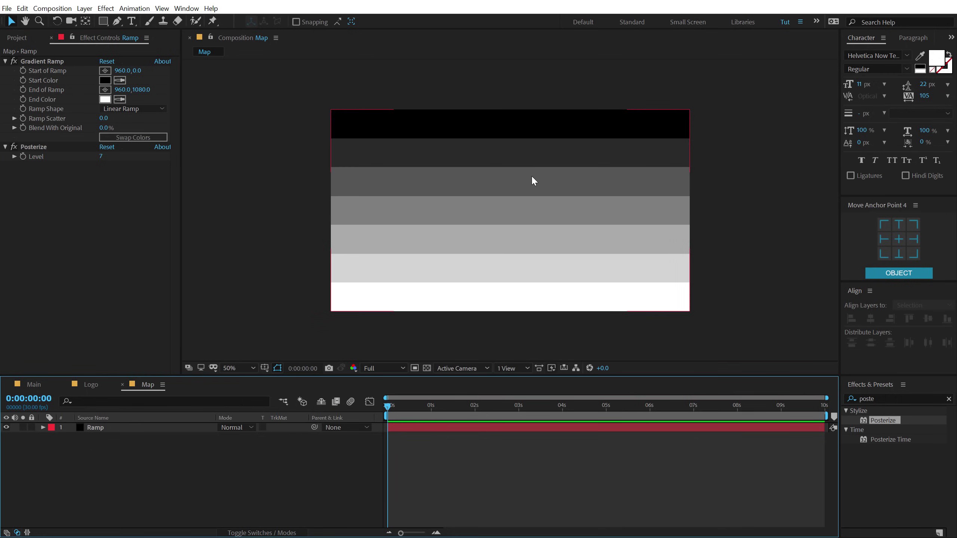
click(43, 60)
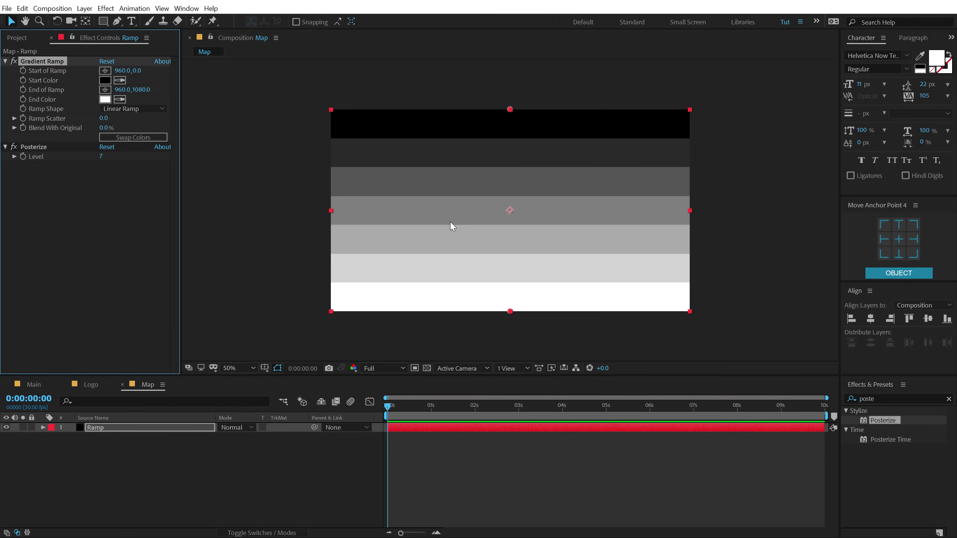
Place the Map composition below the Logo layer in the Main composition and hide the Map layer
click(35, 384)
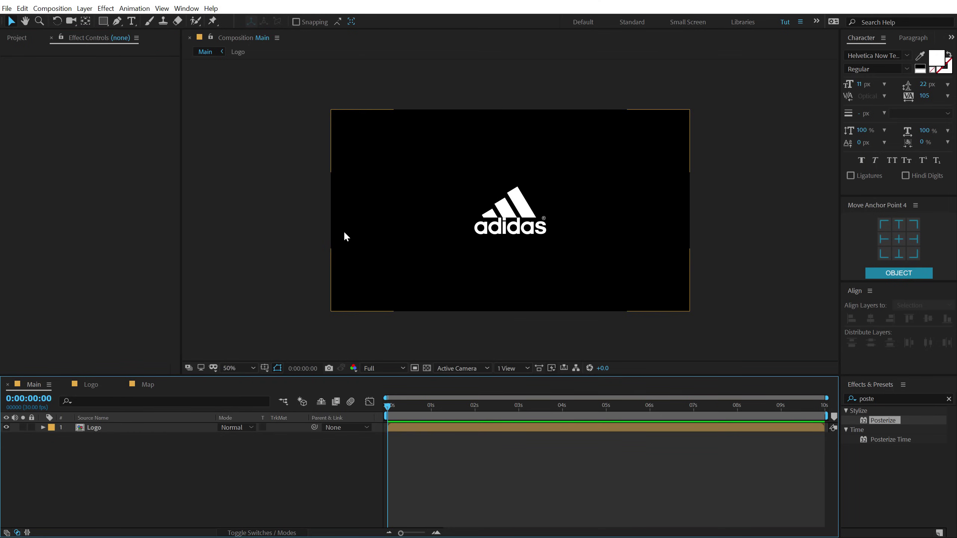
click(16, 37)
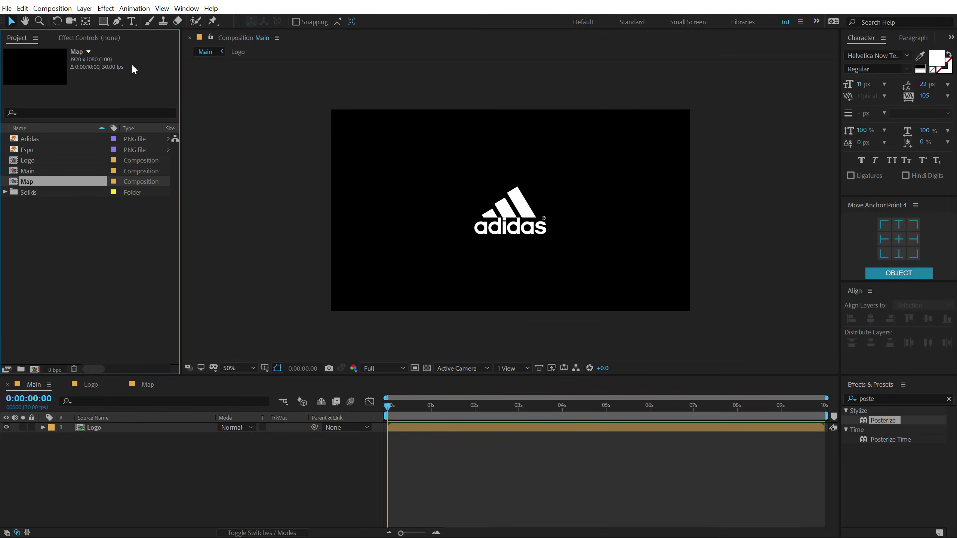
drag(32, 187, 72, 456)
click(6, 437)
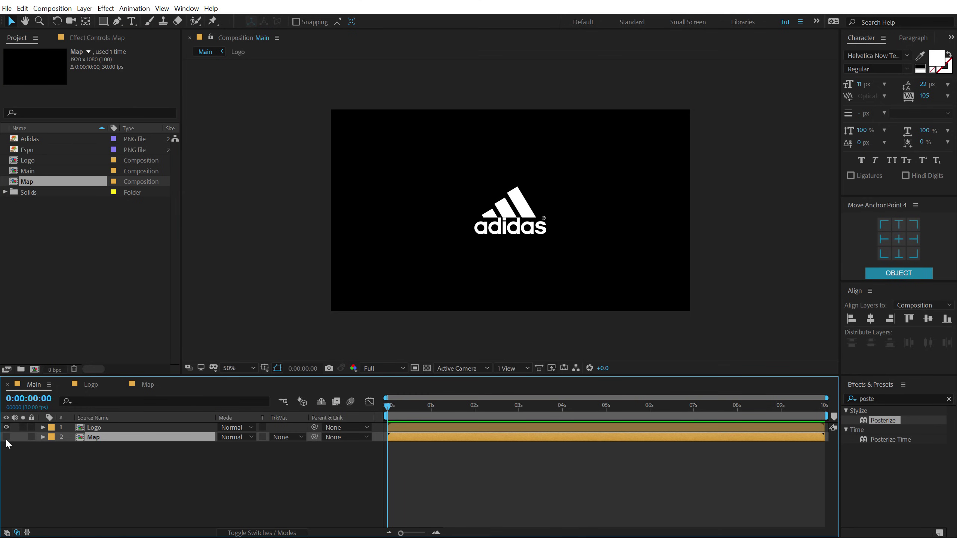
Apply the Displacement Map effect to the Logo layer in the Main composition
click(97, 428)
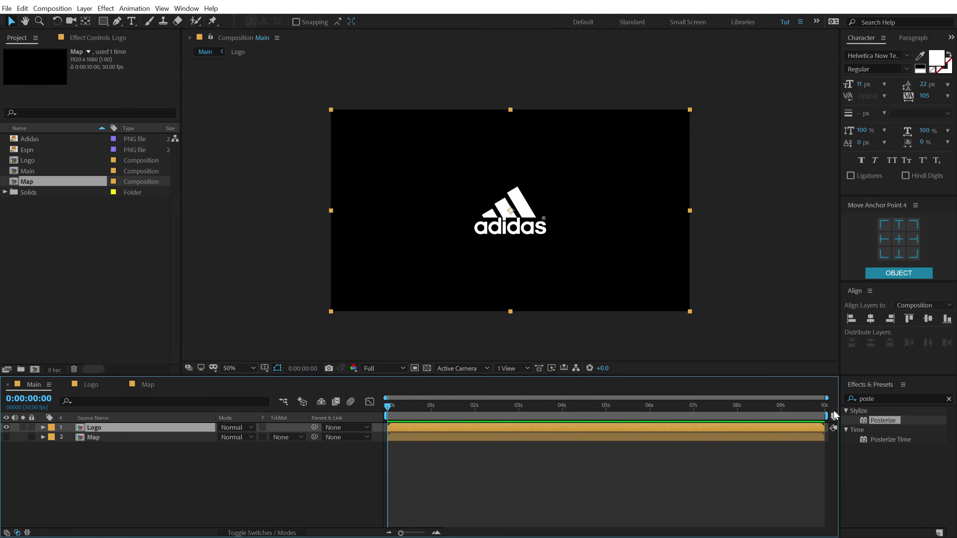
click(881, 399)
drag(883, 396, 820, 400)
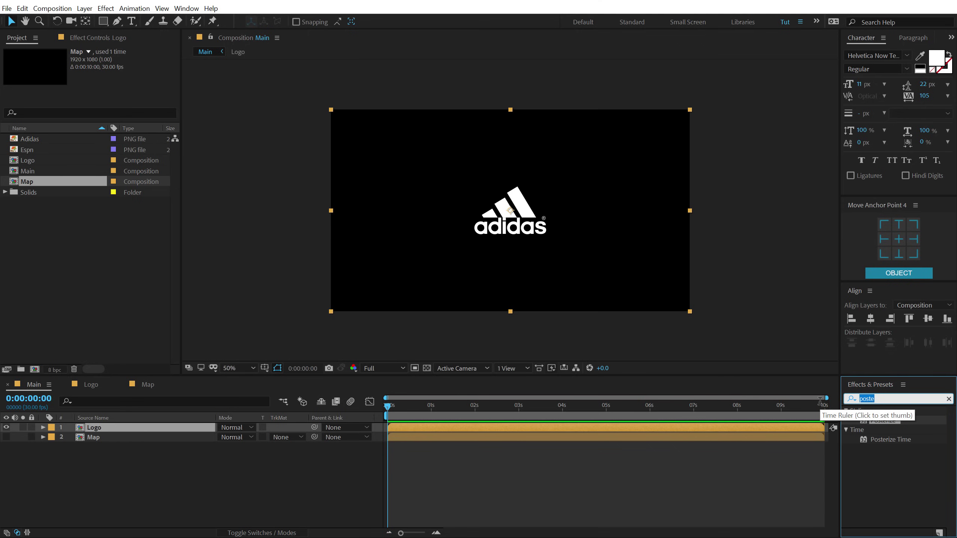
text(dis)
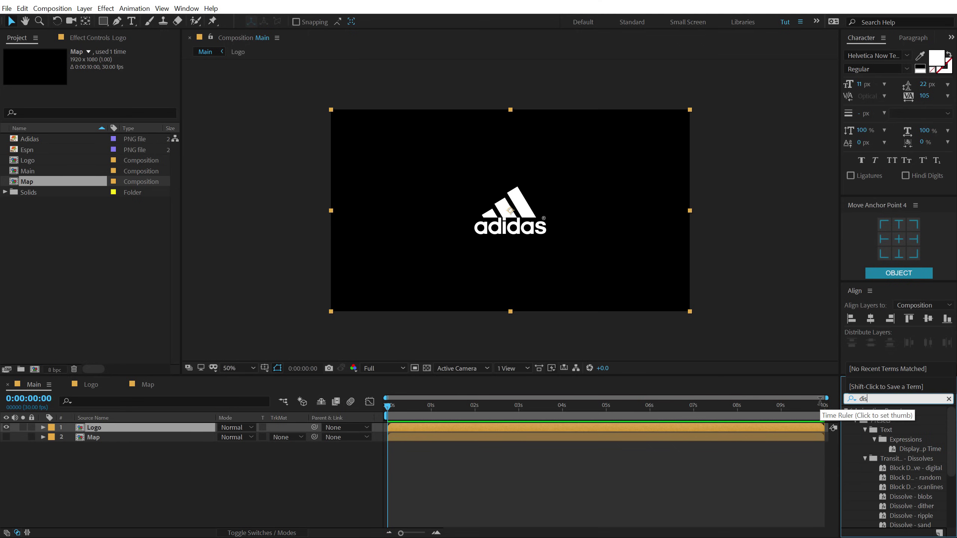
text(pl)
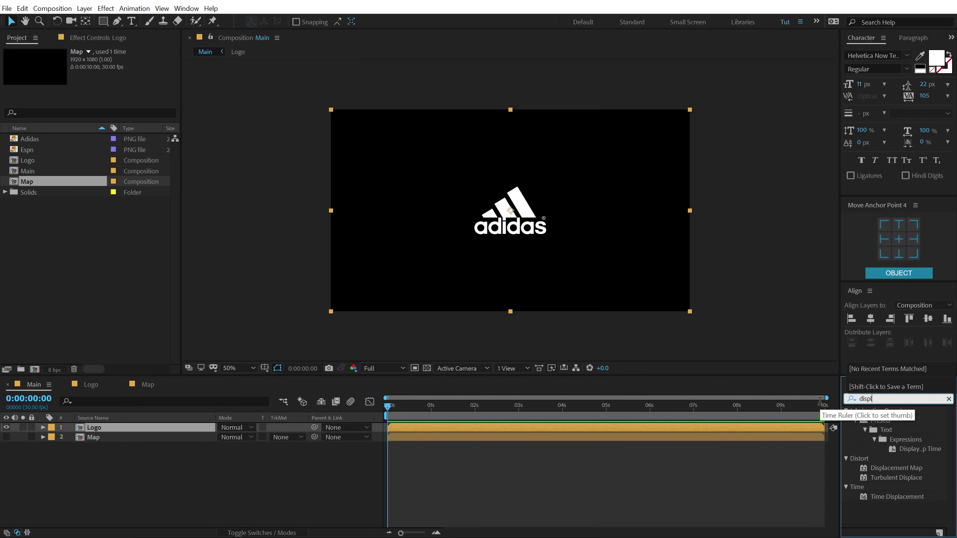
double_click(904, 469)
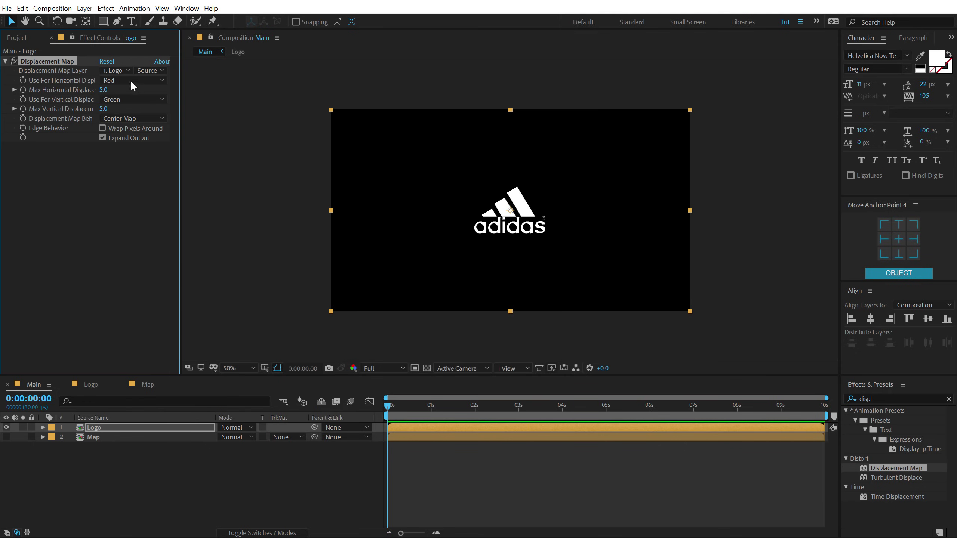
Set the Logo layer's Displacement Map effect to use the Map layer and its Max Horizontal Displacement to 0
drag(180, 168, 230, 168)
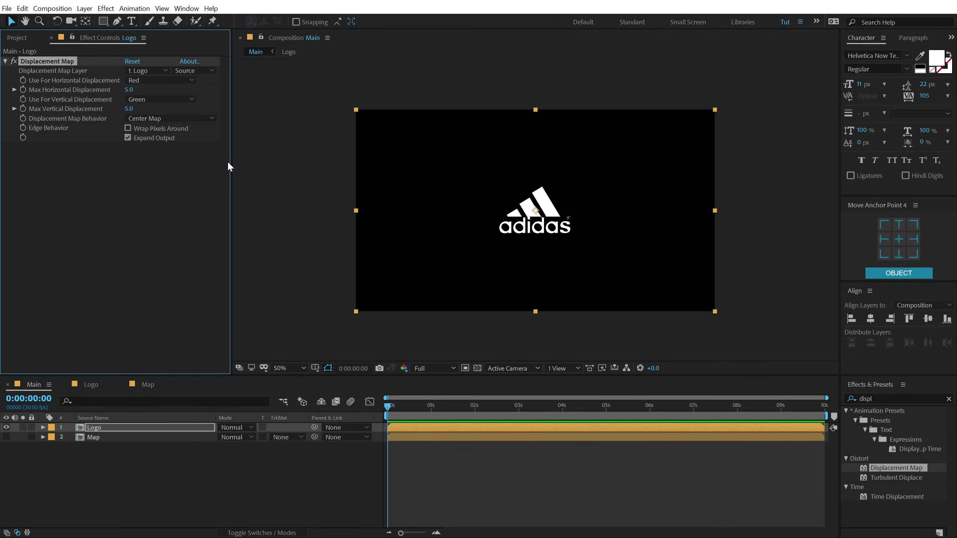
click(146, 73)
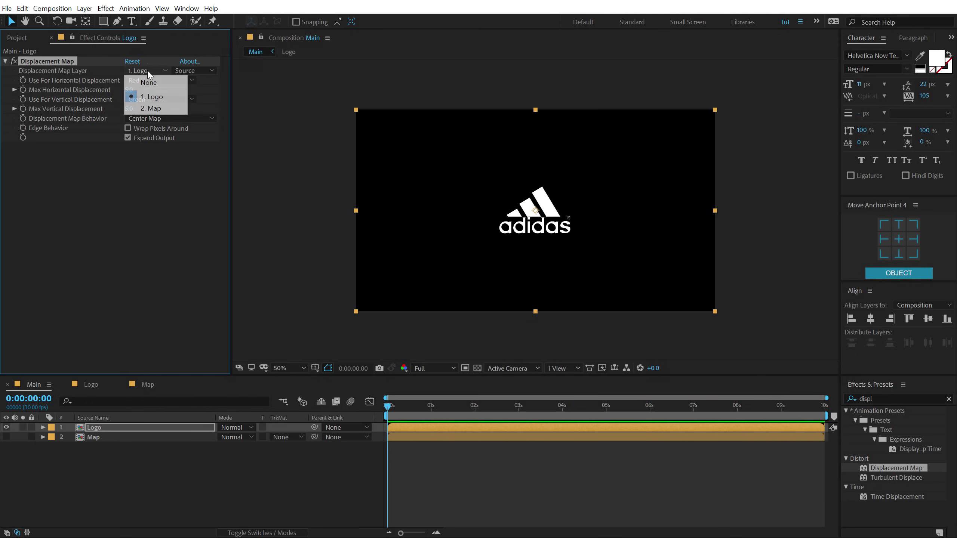
click(155, 108)
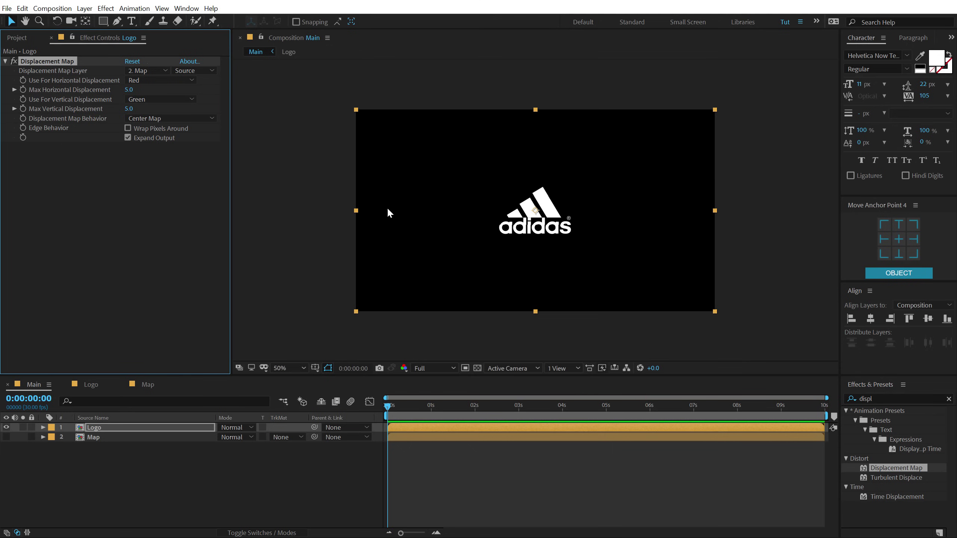
click(130, 90)
text(0)
click(115, 155)
Try a Max Vertical Displacement of about -453 on the Logo layer with the Map layer made visible
drag(131, 109, 108, 109)
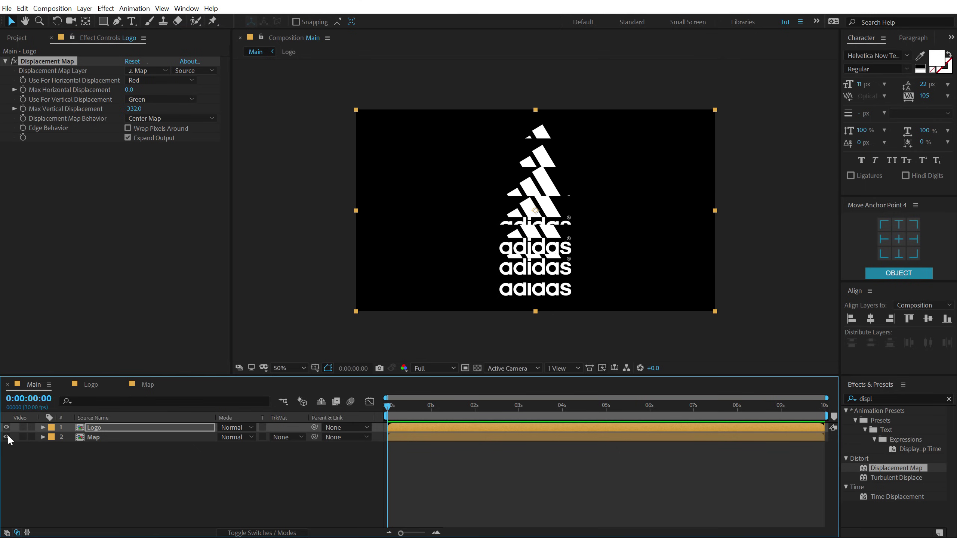
click(7, 437)
drag(130, 109, 66, 135)
Try a Posterize Level of 20 on the Map composition's Ramp solid and a Max Vertical Displacement of about -294 in the Main composition
click(144, 385)
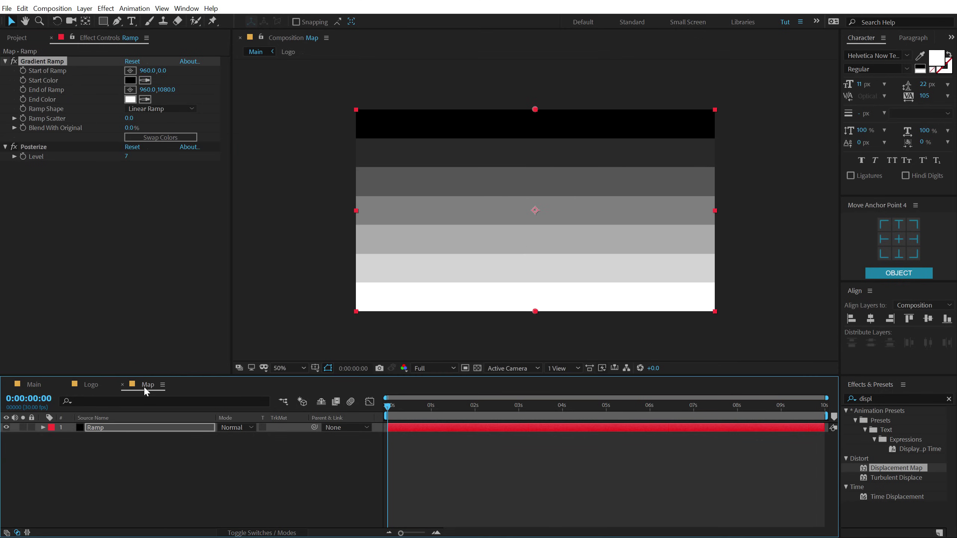
click(97, 429)
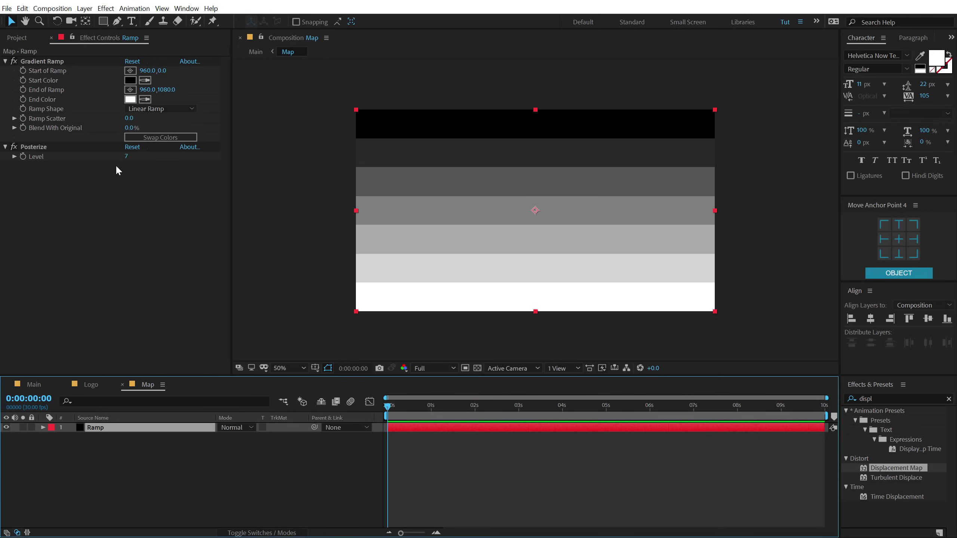
click(126, 157)
text(20)
key(Return)
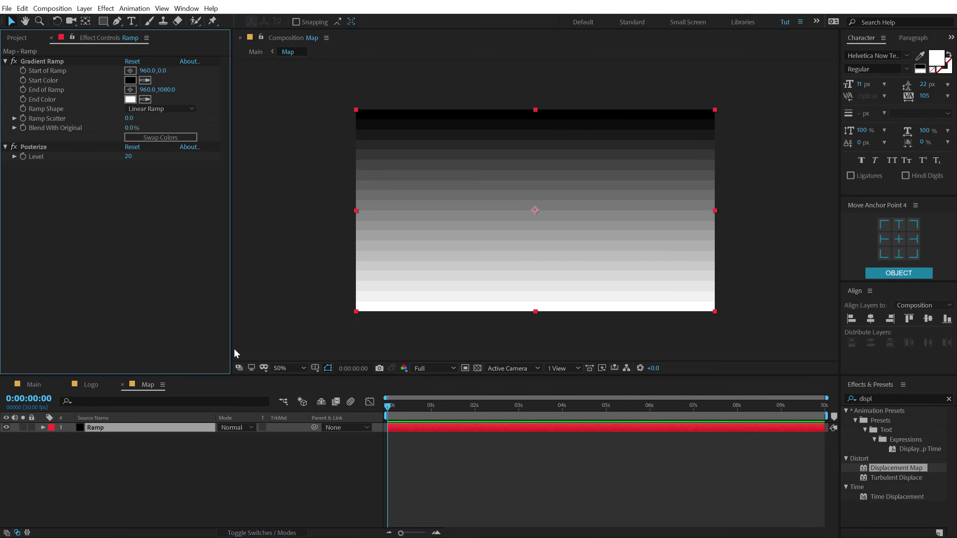
click(48, 383)
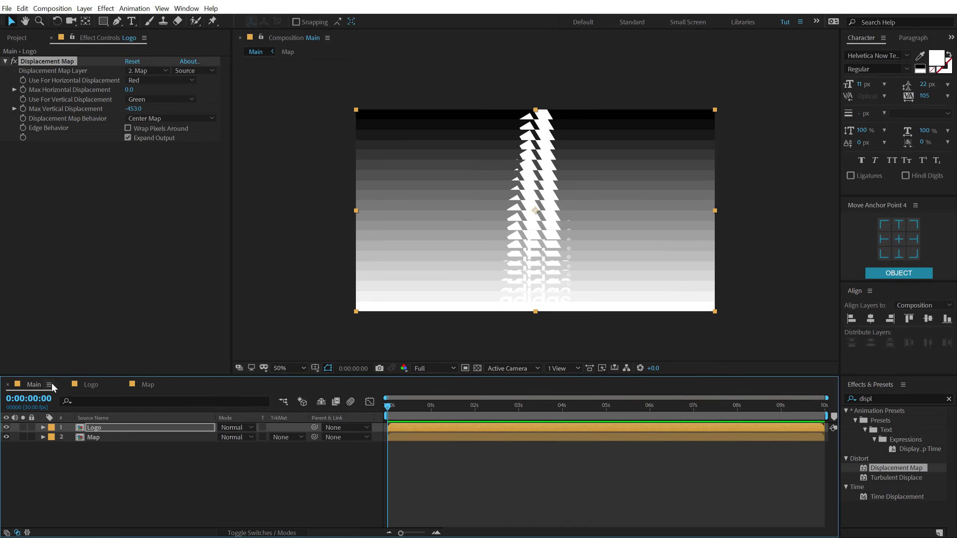
mouse_move(133, 109)
mouse_down()
mouse_move(87, 109)
mouse_move(181, 139)
mouse_move(177, 147)
mouse_move(64, 152)
mouse_move(277, 163)
mouse_up()
Set the Ramp solid's Posterize Level to 10 in the Map composition and hide the Map layer in the Main composition
click(148, 384)
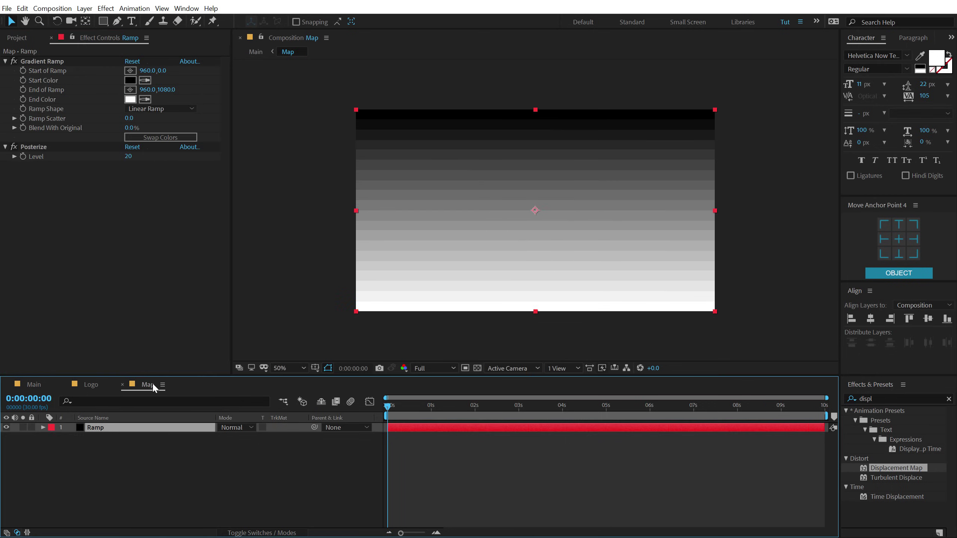
click(129, 156)
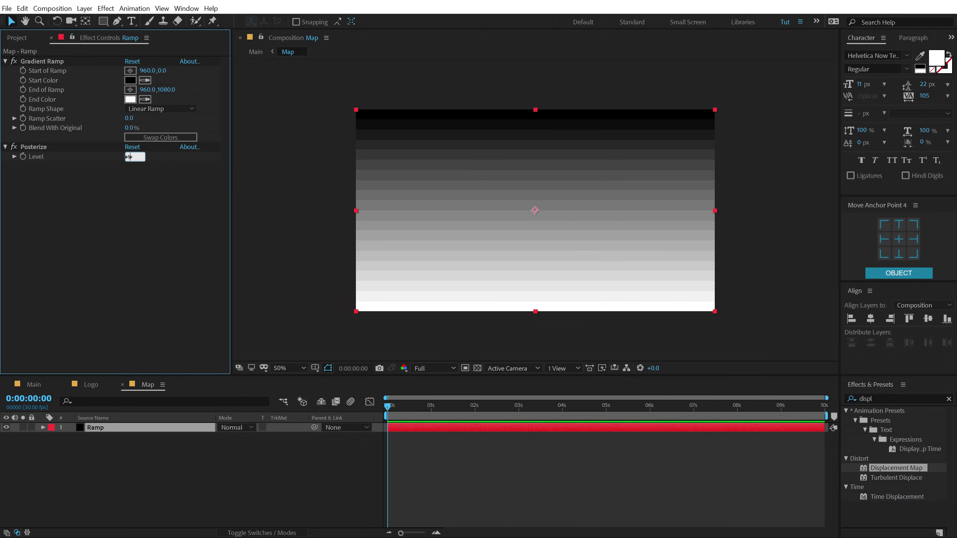
text(10)
key(Return)
click(48, 382)
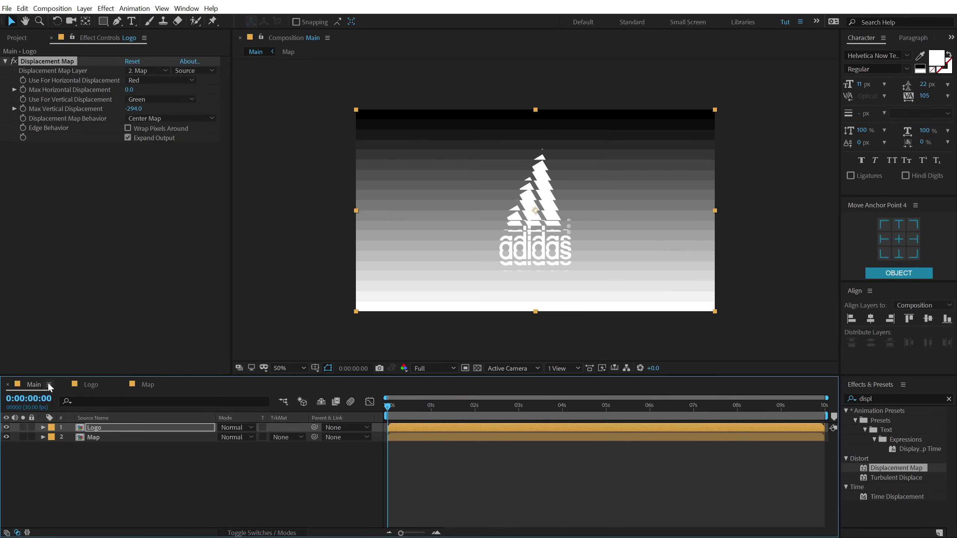
click(7, 437)
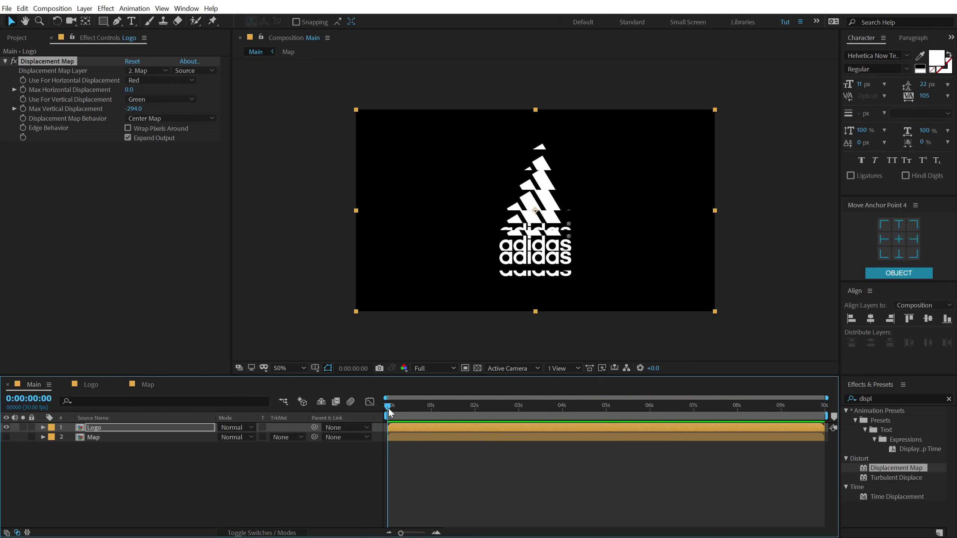
Keyframe the Logo layer's Max Vertical Displacement from about -2629 at 0:00:00:00 to 0 at 0:00:01:15 and scrub through the motion
drag(134, 110, 86, 110)
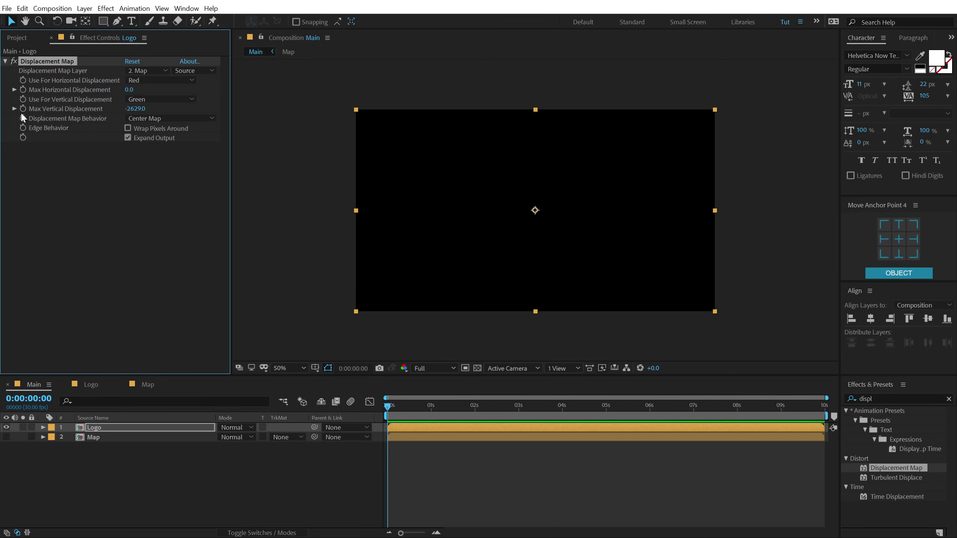
drag(445, 405, 451, 406)
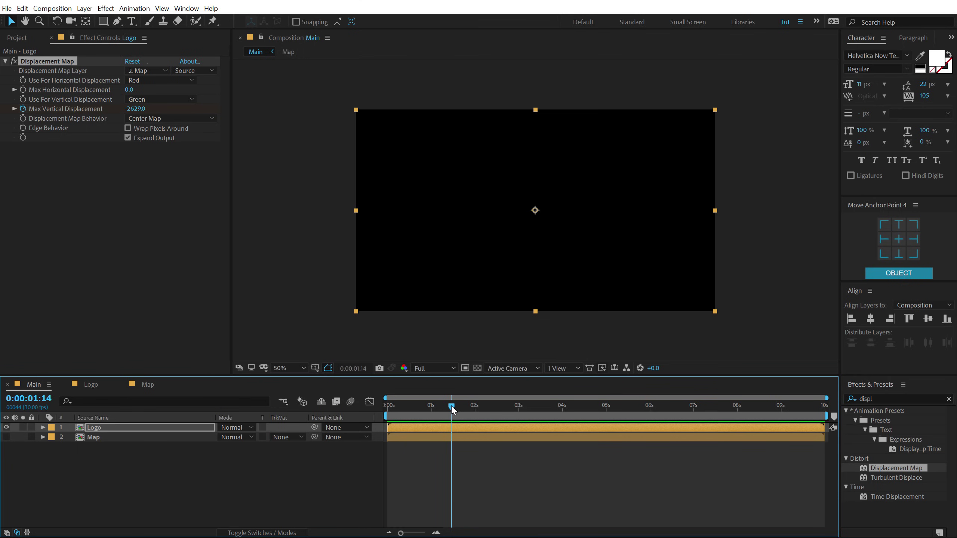
key(Page_Down)
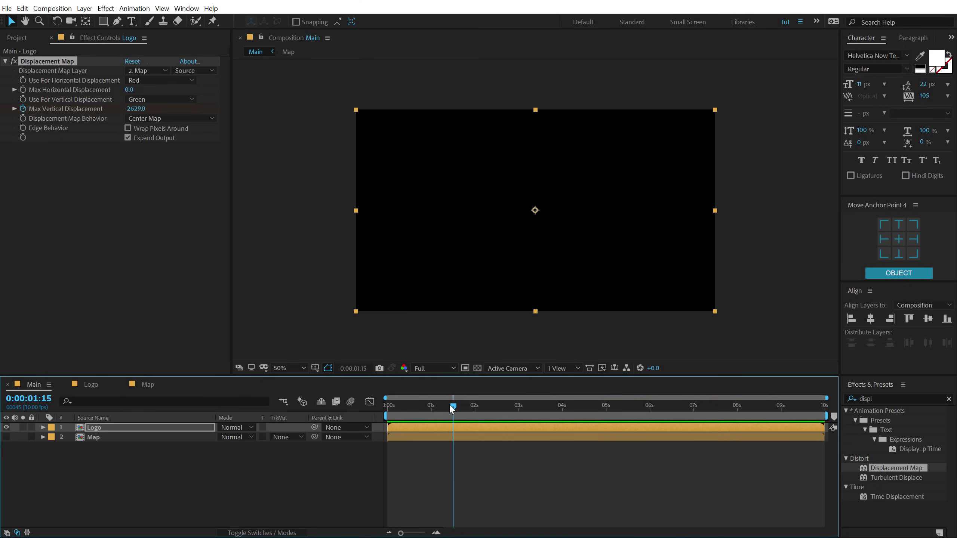
click(137, 109)
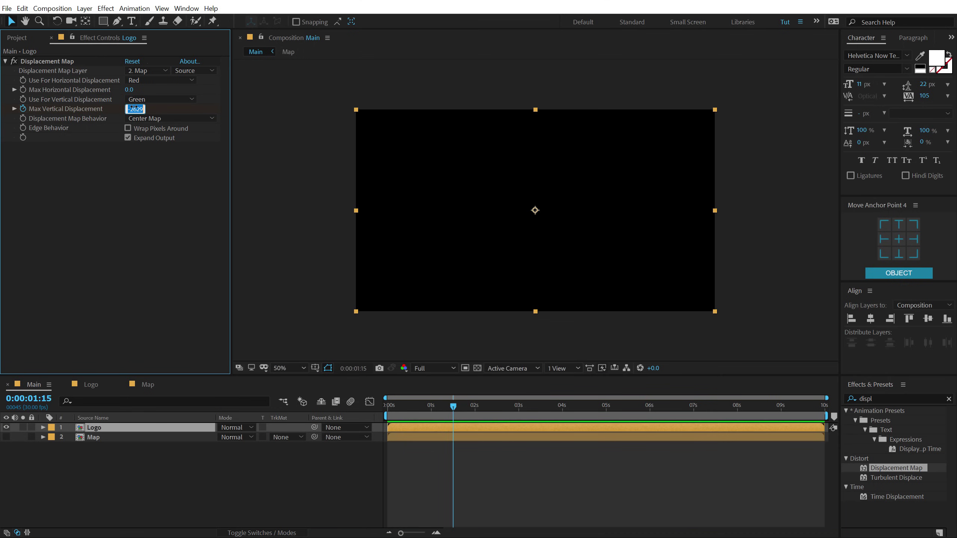
text(0)
key(Return)
drag(381, 407, 429, 407)
mouse_move(447, 404)
mouse_down()
mouse_move(456, 404)
mouse_move(434, 404)
mouse_move(443, 404)
mouse_up()
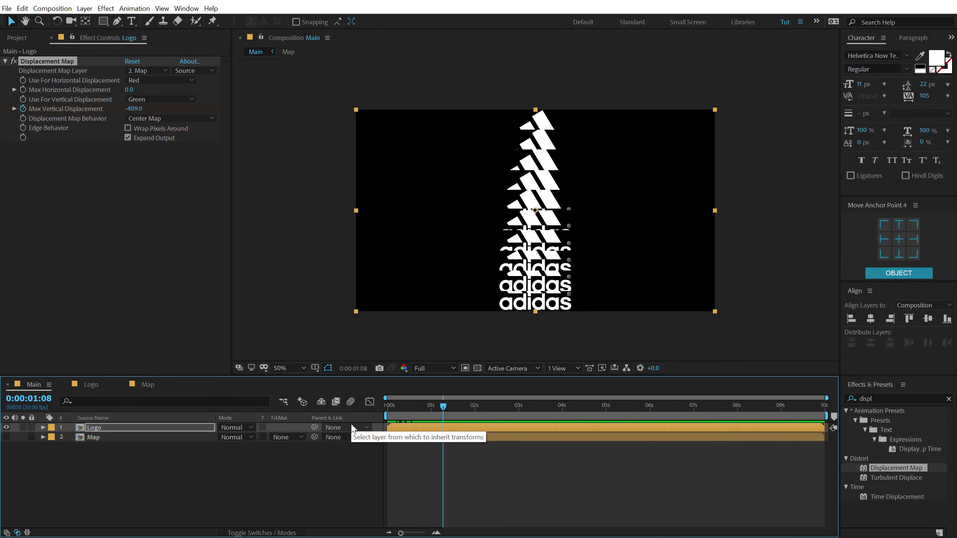
Reveal the Logo layer's keyframed property and apply Easy Ease to both Max Vertical Displacement keyframes
key(u)
drag(473, 444, 348, 456)
key(F9)
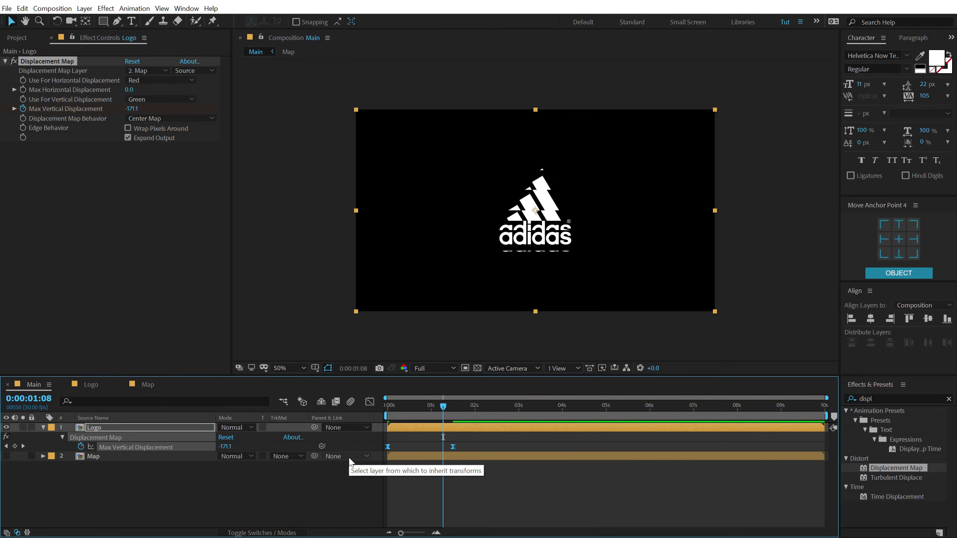
Reshape the Max Vertical Displacement speed graph so the change starts fast and eases out slowly into the last keyframe
click(369, 402)
scroll(414, 497, up, 2)
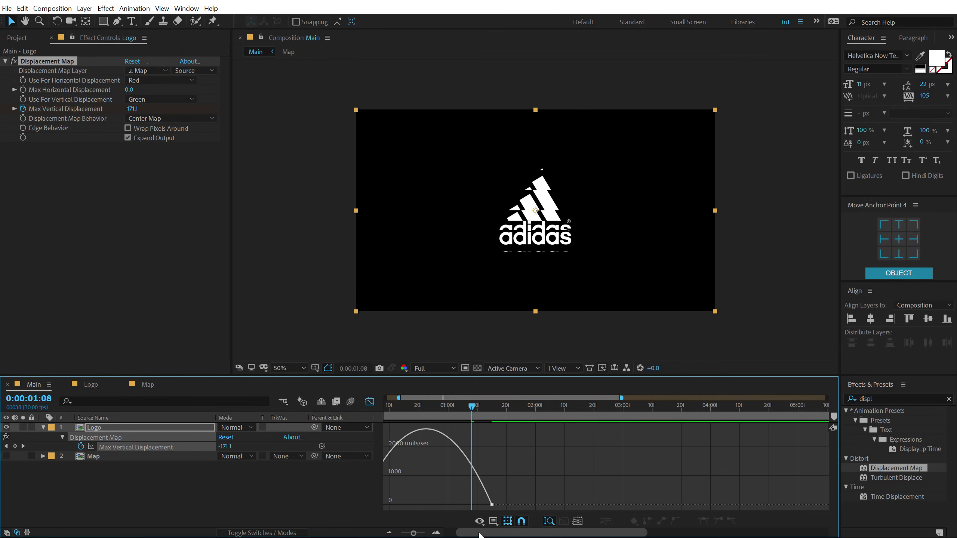
right_click(517, 453)
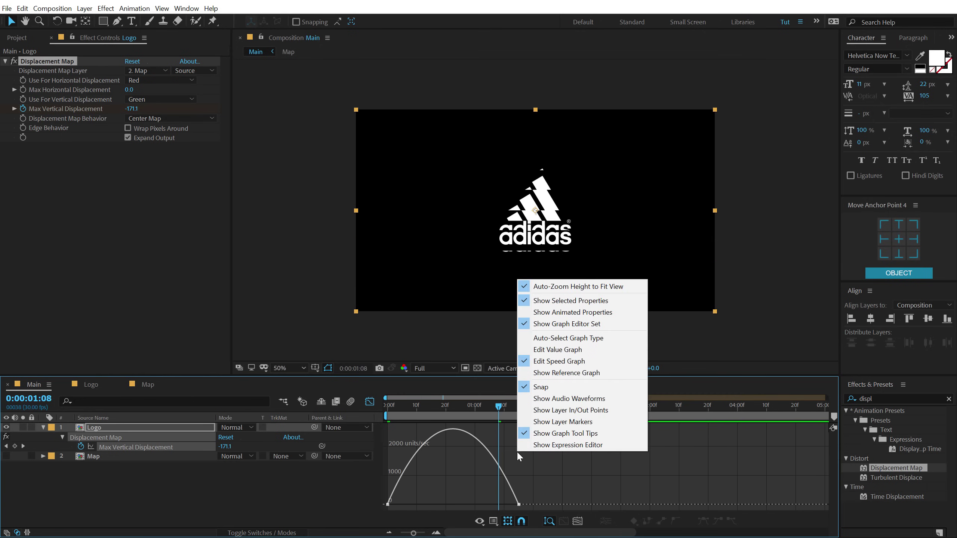
drag(555, 489, 426, 501)
drag(345, 508, 399, 507)
Play back the logo animation from the start to check the new easing and close the graph editor
drag(403, 410, 383, 406)
key(space)
key(space)
key(space)
click(402, 405)
key(space)
click(370, 401)
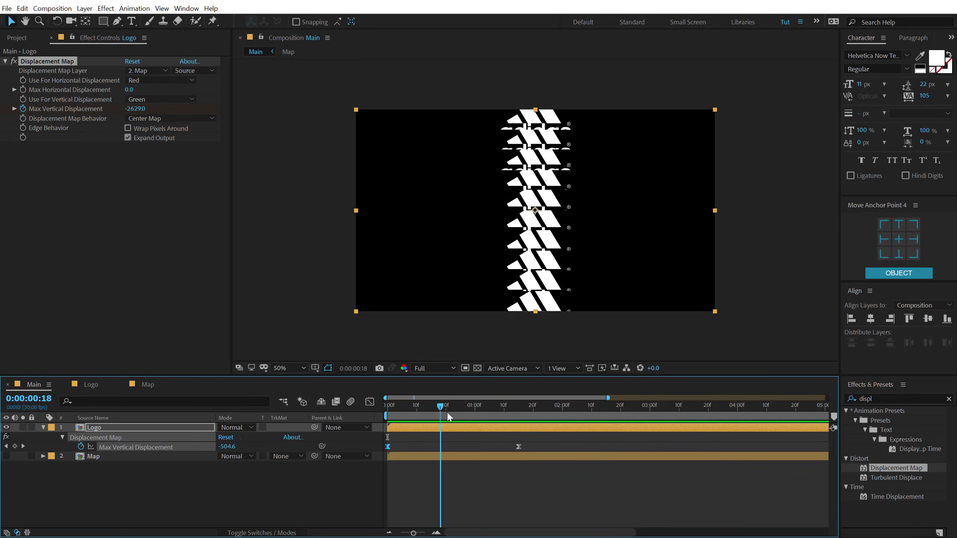
key(space)
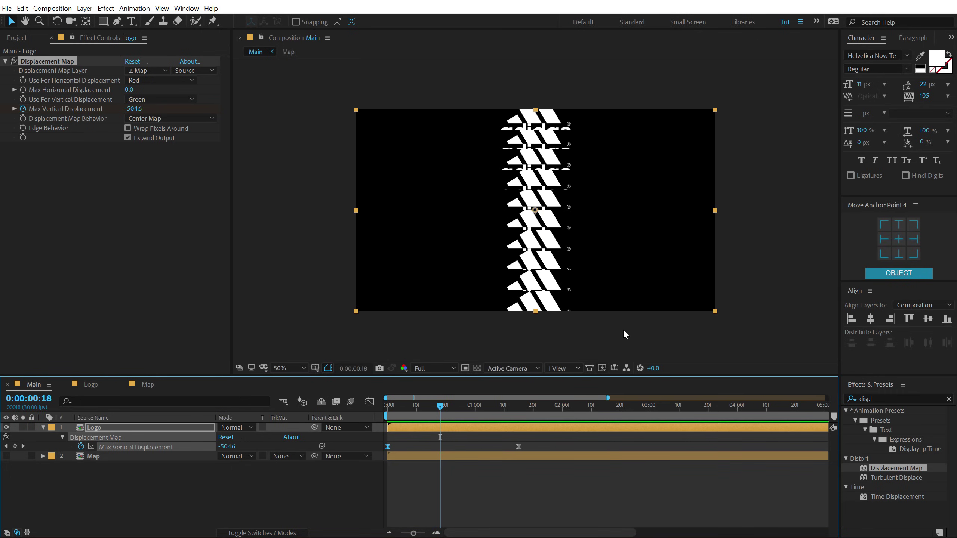
Show the timeline's layer switches and apply the Directional Blur effect to the Logo layer
click(503, 476)
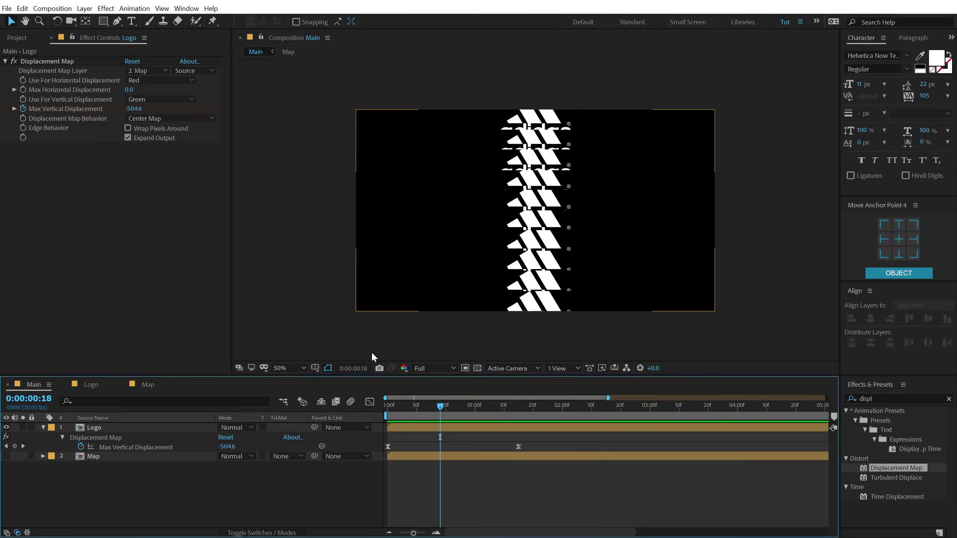
key(F4)
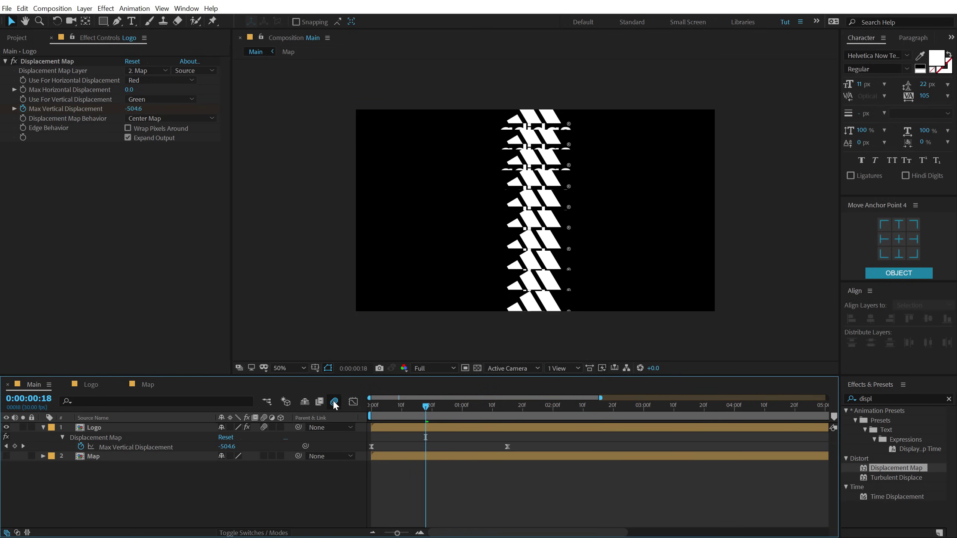
click(98, 429)
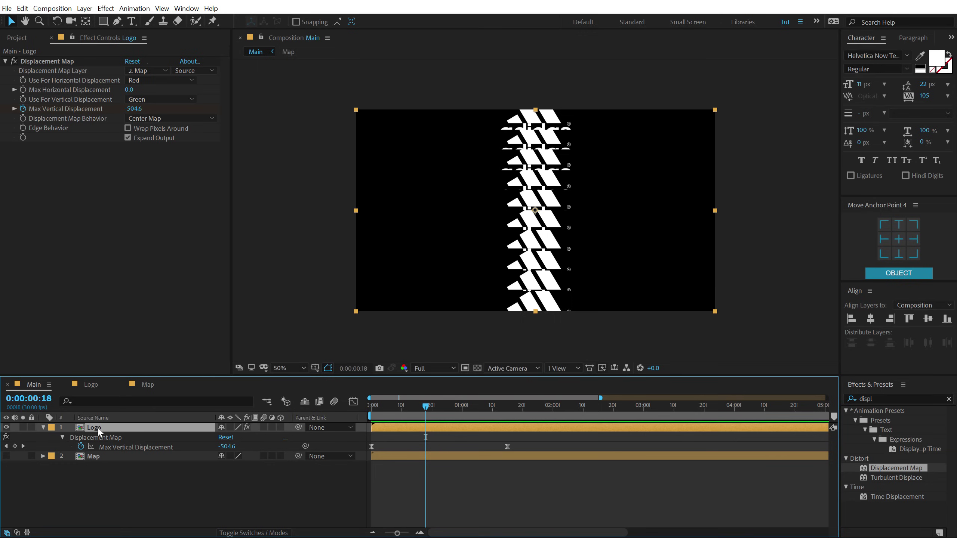
click(887, 397)
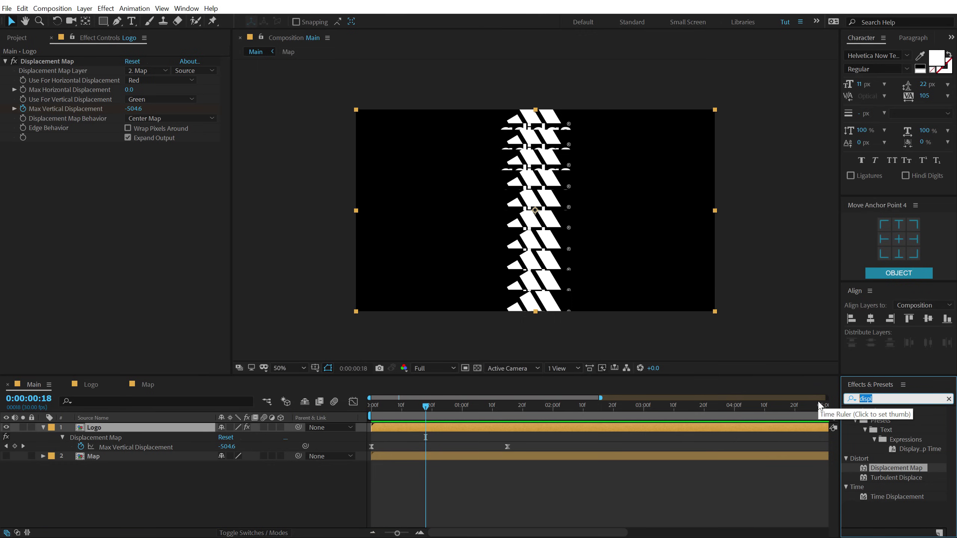
text(direc)
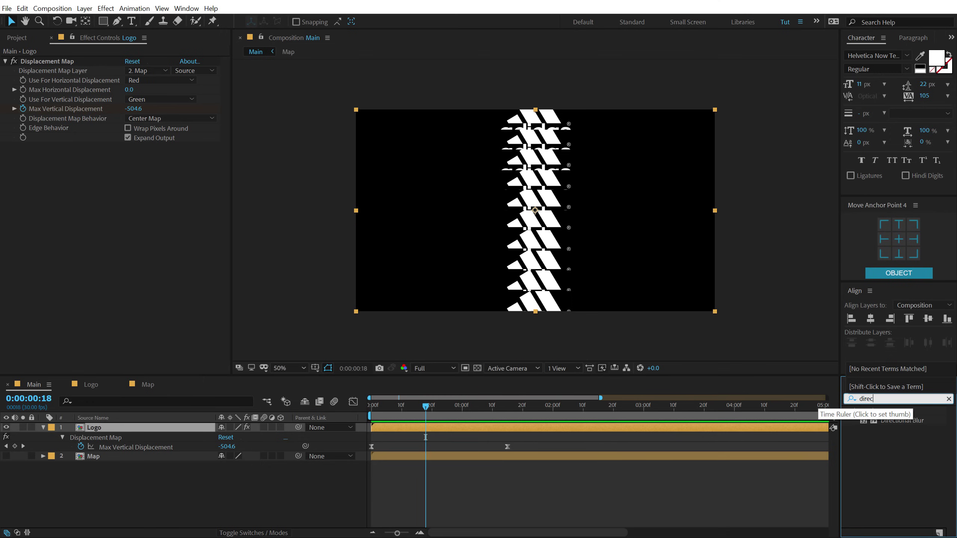
drag(908, 420, 557, 264)
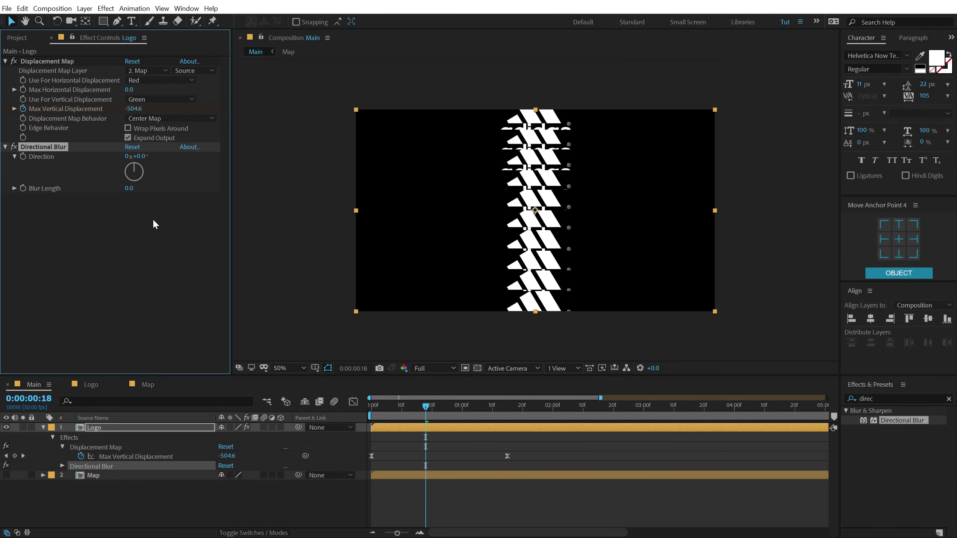
Start keyframing the Directional Blur's Blur Length with a value of 0 at 0:00:00:00
drag(129, 188, 296, 182)
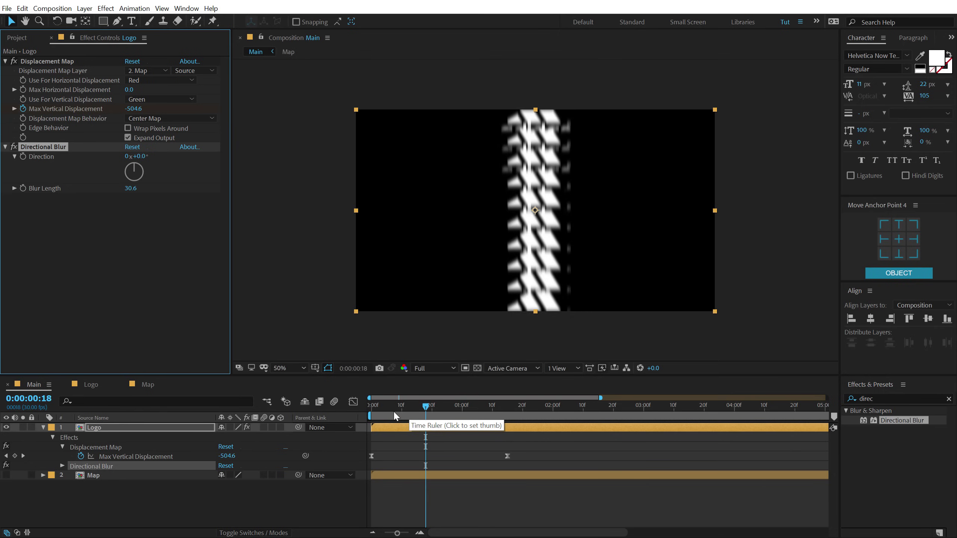
drag(393, 414, 359, 415)
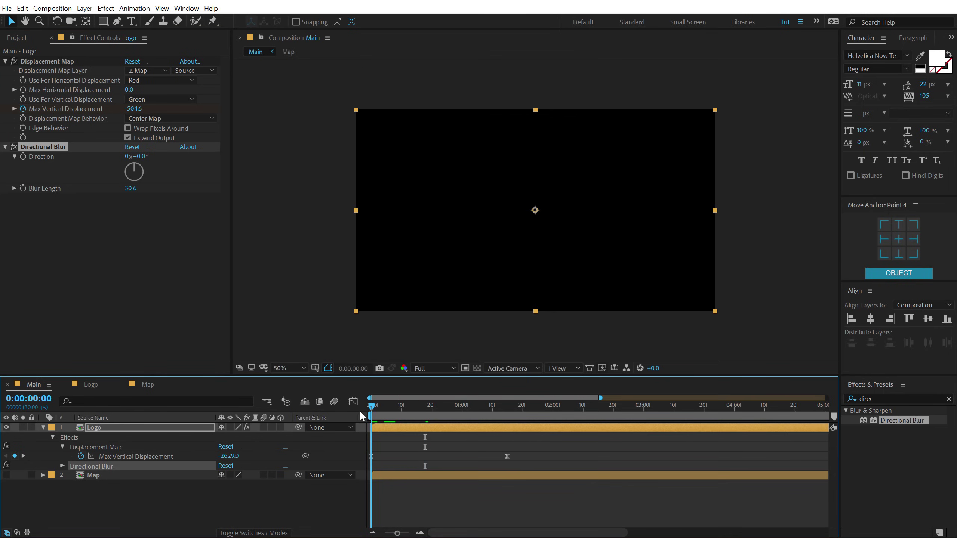
click(132, 190)
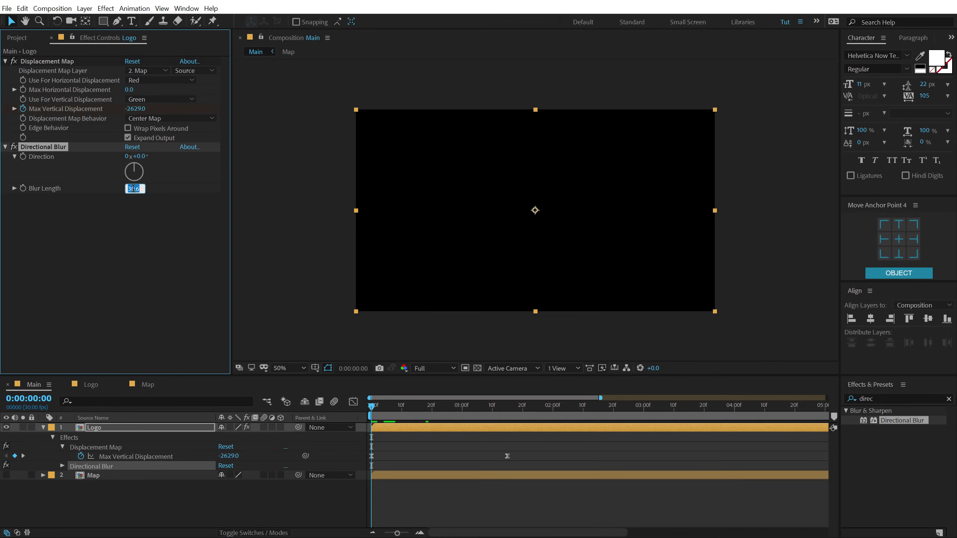
text(0)
key(Return)
Add a Blur Length keyframe of 35 at 0:00:00:17 on the Logo layer's Directional Blur
drag(381, 406, 425, 407)
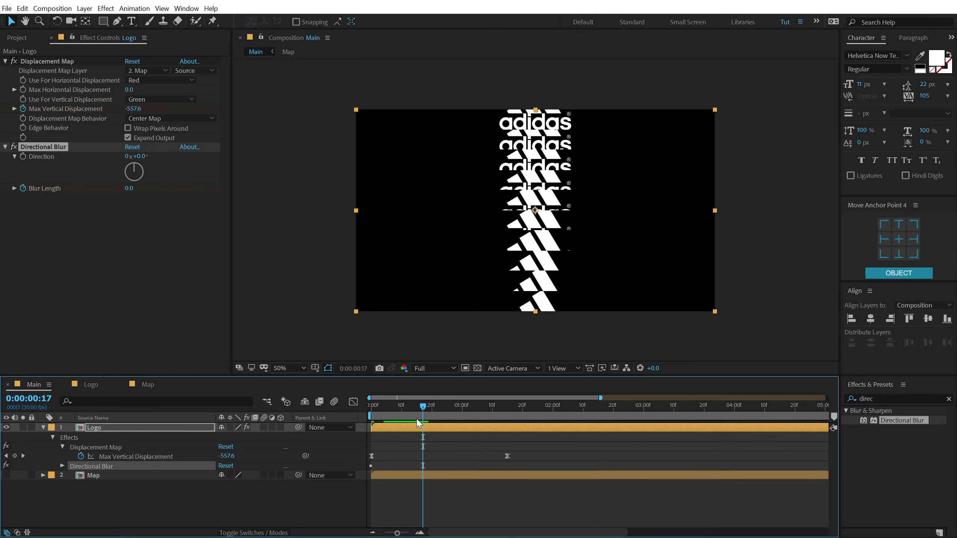
drag(129, 188, 284, 188)
click(132, 188)
text(35)
key(Return)
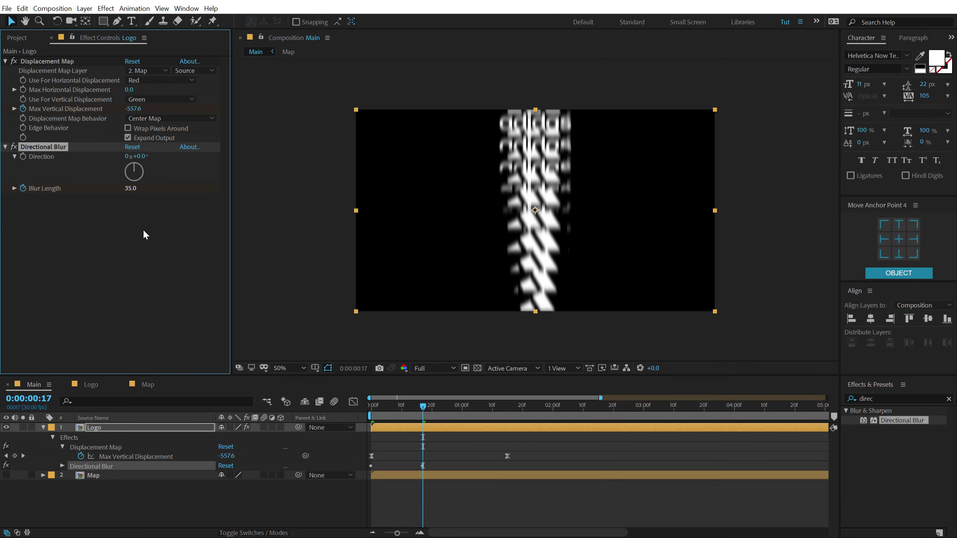
Add a Blur Length keyframe of 0 at 0:00:01:15, matching the final displacement keyframe
drag(423, 406, 508, 407)
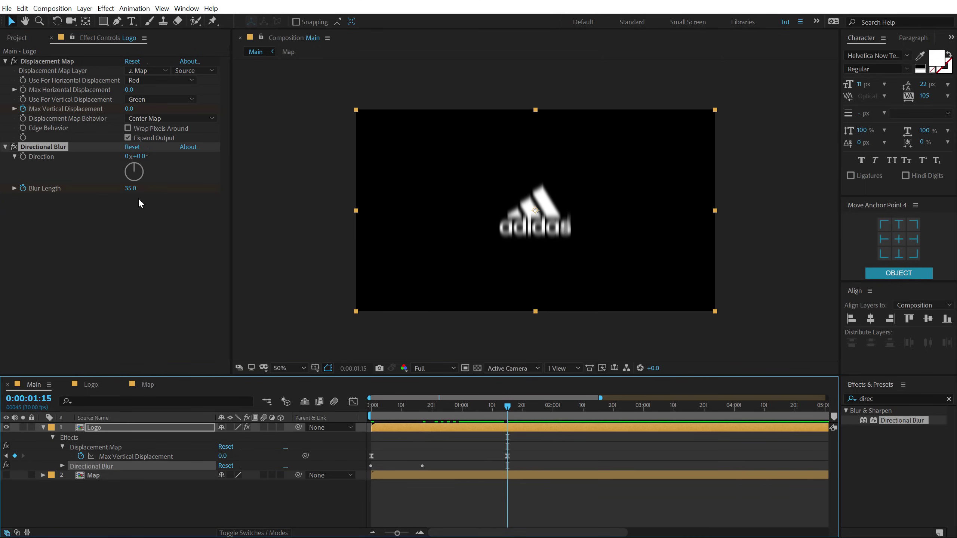
click(130, 188)
text(0)
key(Return)
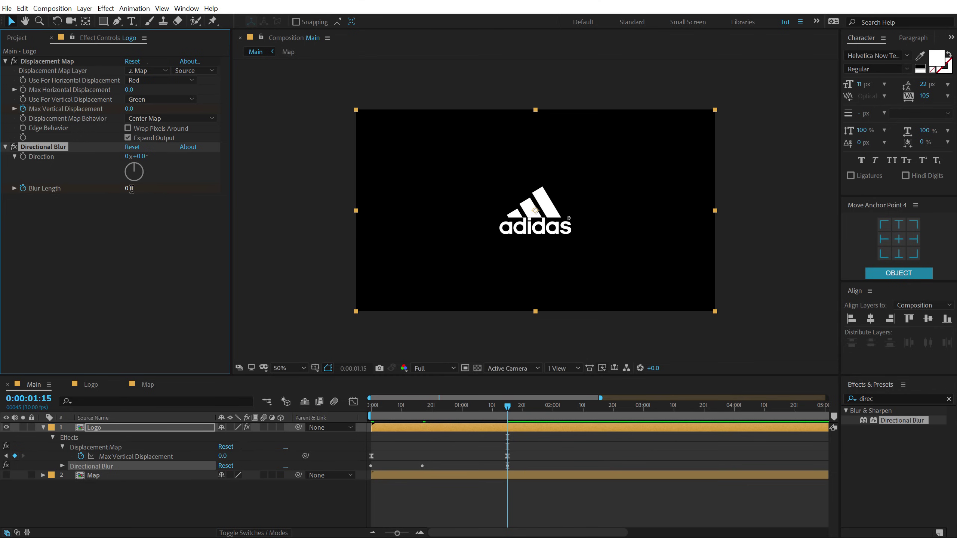
Reveal the Logo layer's keyframed properties, apply Easy Ease to all Blur Length keyframes and show their speed graph
click(424, 431)
key(u)
key(u)
click(534, 466)
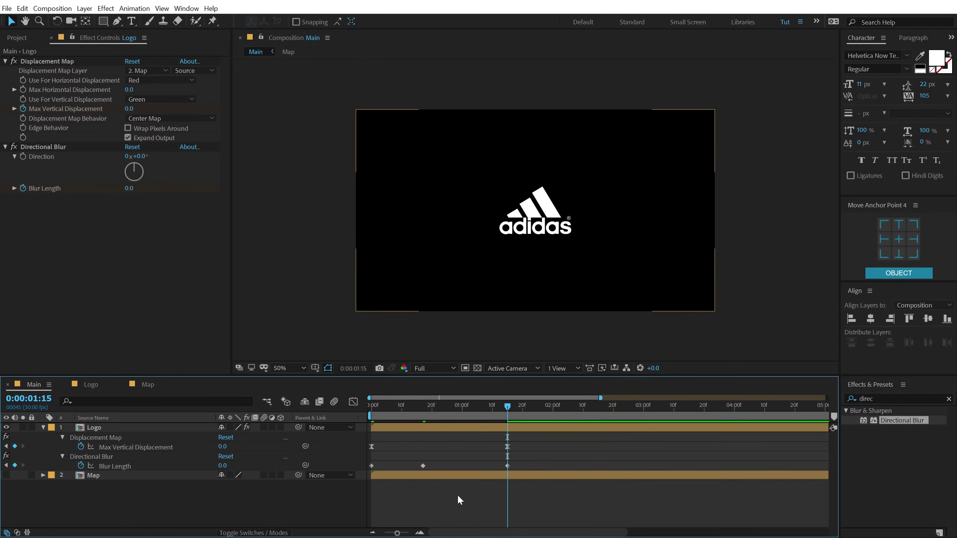
drag(529, 465, 331, 489)
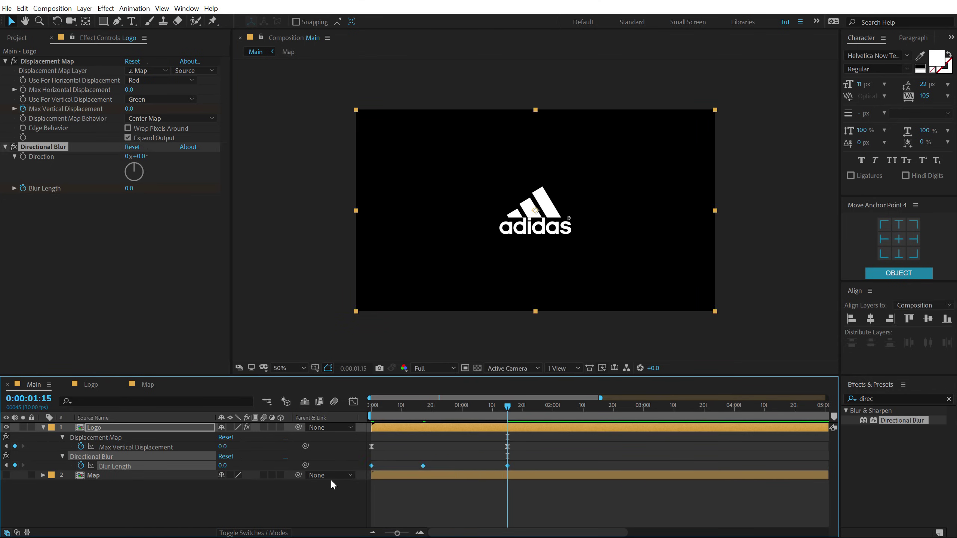
click(353, 401)
drag(482, 530, 473, 529)
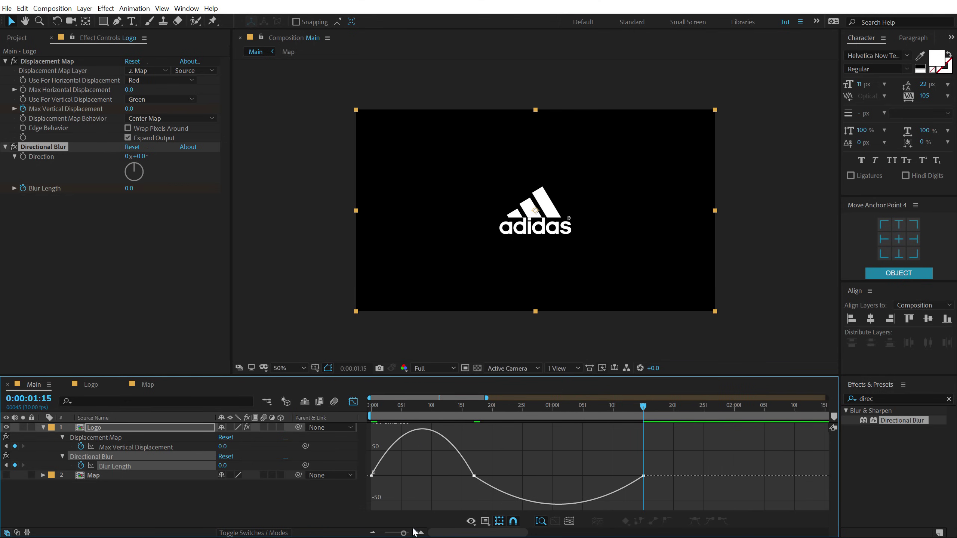
Reshape the Blur Length speed curve so the blur changes fastest just before and after the middle keyframe
click(372, 476)
drag(389, 476, 424, 475)
drag(377, 405, 483, 414)
drag(665, 472, 600, 500)
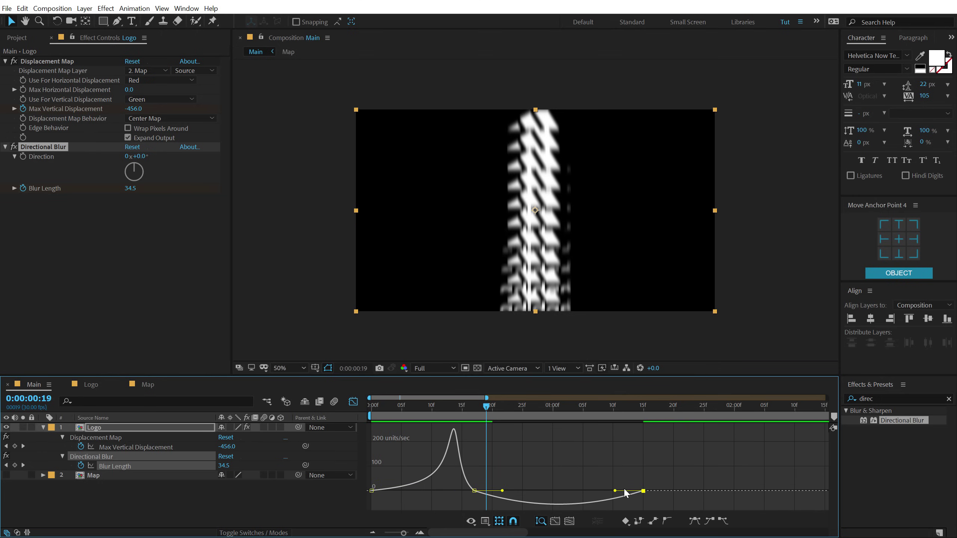
drag(614, 491, 558, 490)
drag(506, 465, 483, 480)
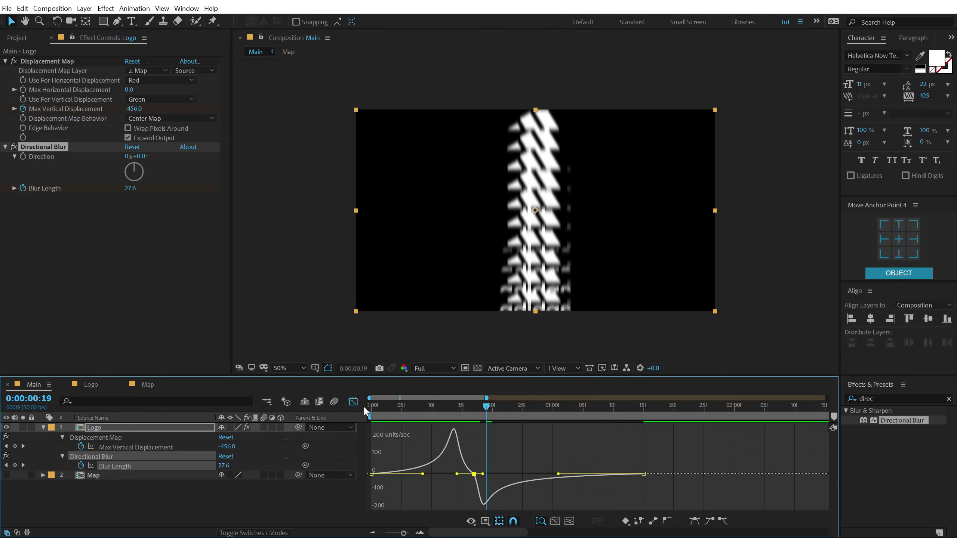
click(353, 401)
Preview the blurred logo animation from the beginning of the timeline
key(Home)
key(space)
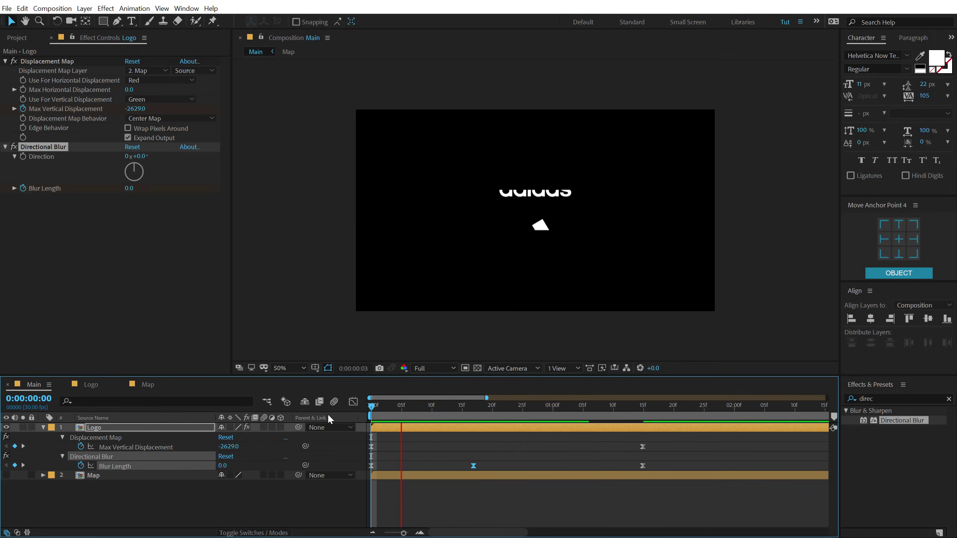
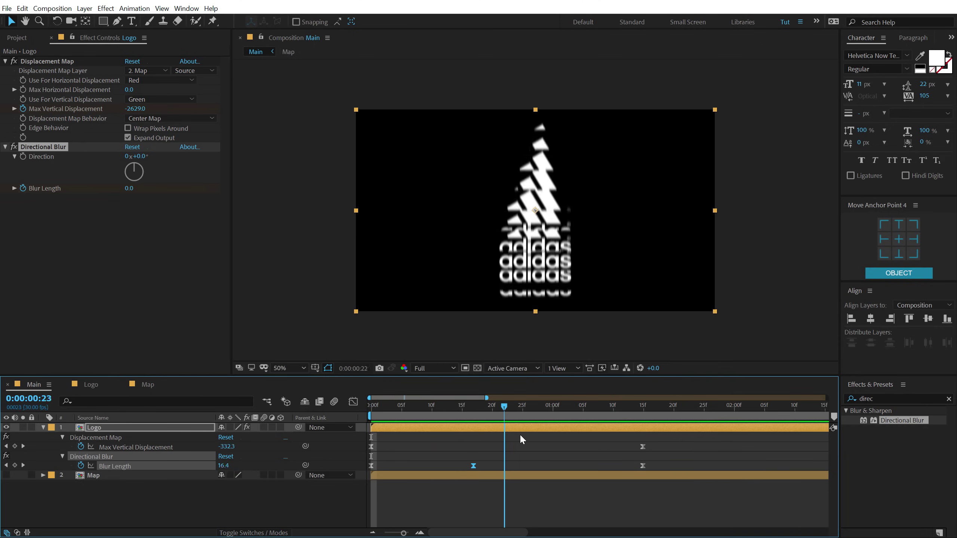
drag(463, 434, 577, 434)
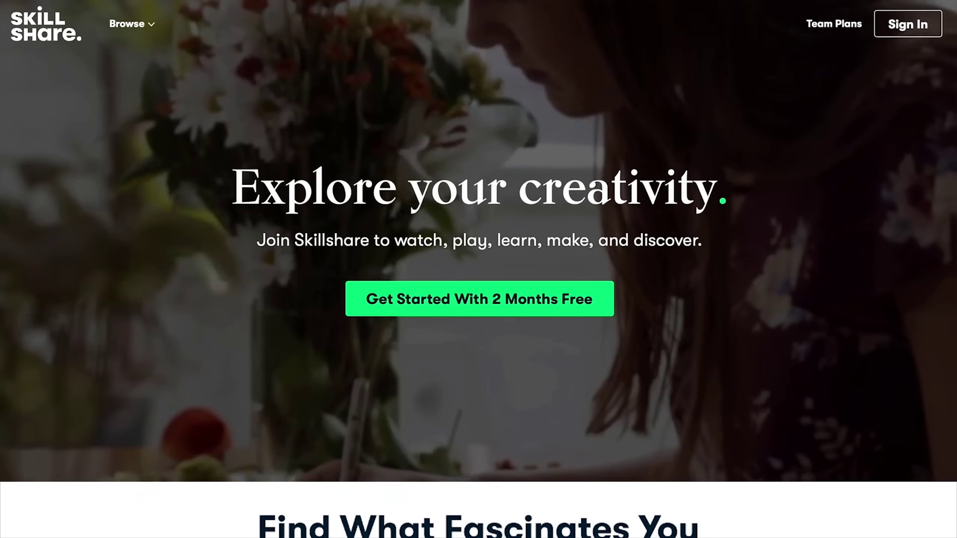
scroll(478, 269, down, 7)
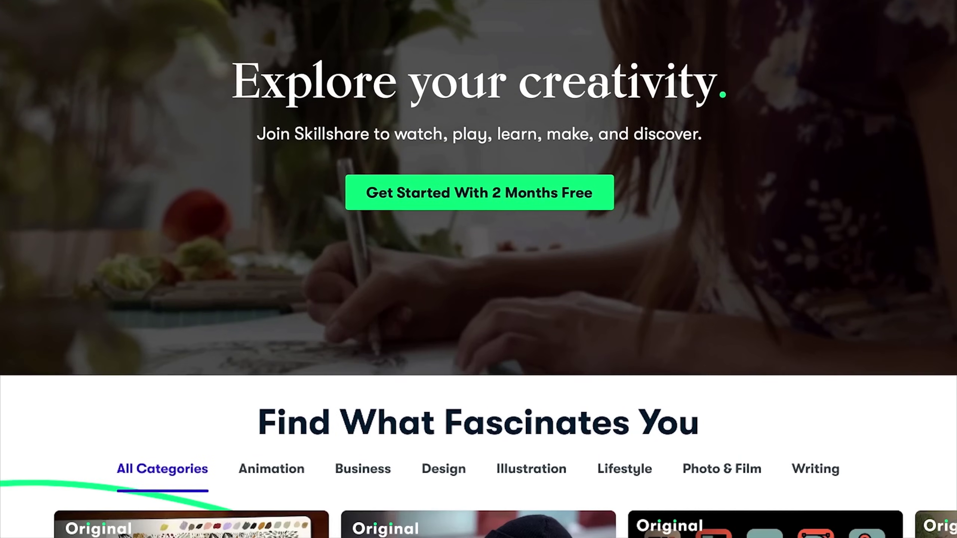
scroll(478, 269, down, 4)
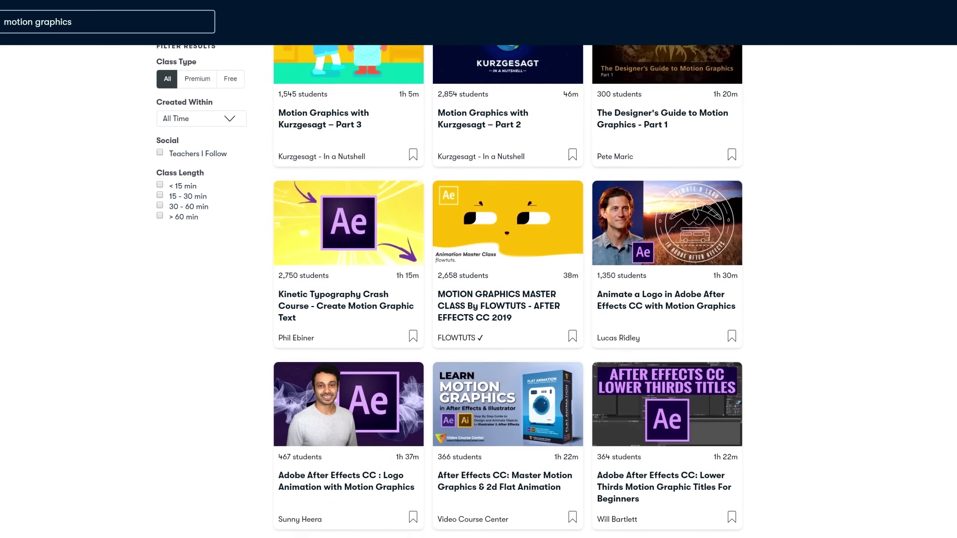
scroll(508, 291, down, 6)
scroll(507, 290, down, 7)
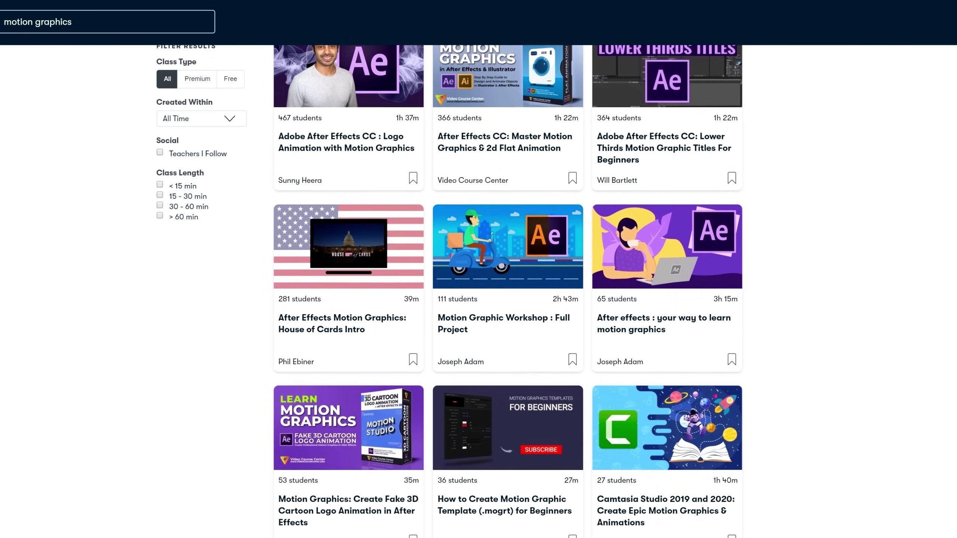
scroll(507, 290, down, 7)
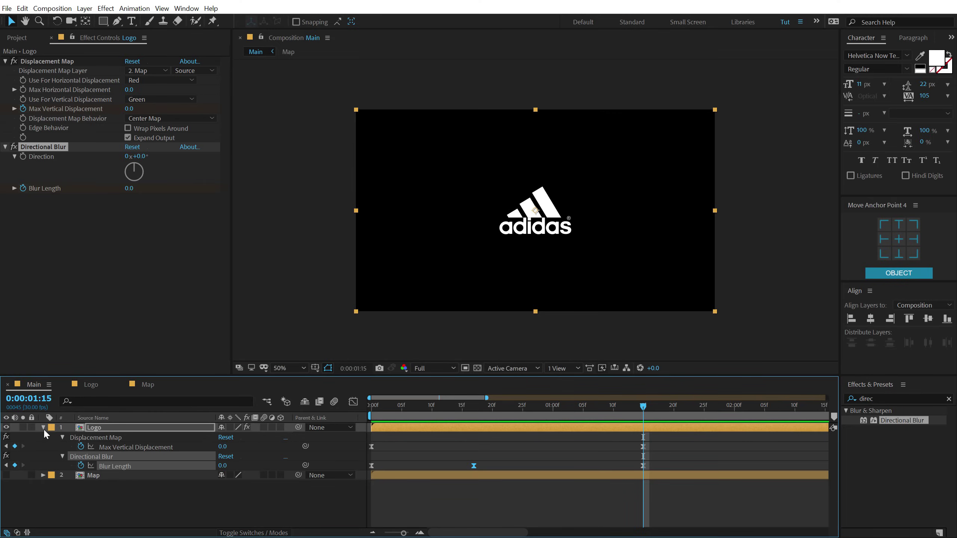
Collapse the Logo layer and pre-compose the Logo and Map layers together into a composition named Animation
click(43, 427)
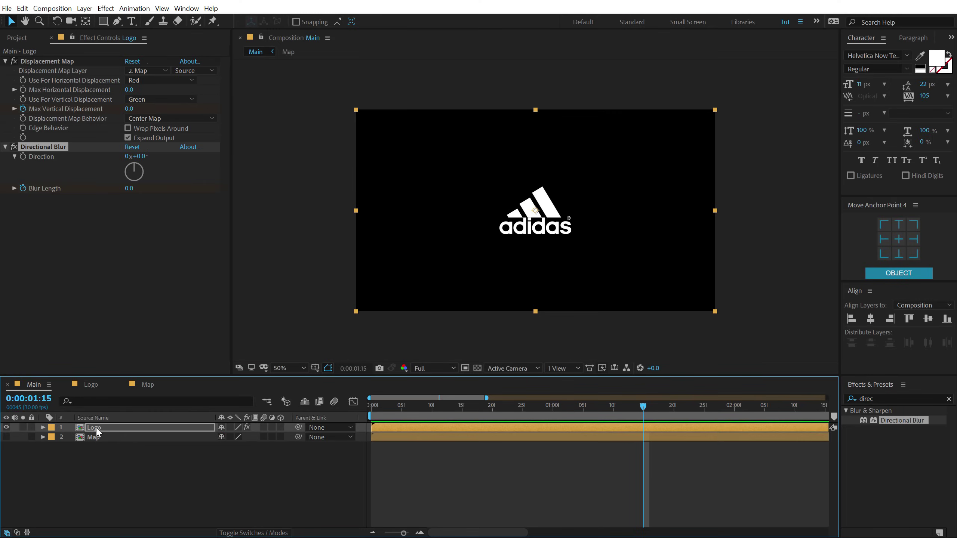
click(128, 492)
drag(94, 478, 122, 407)
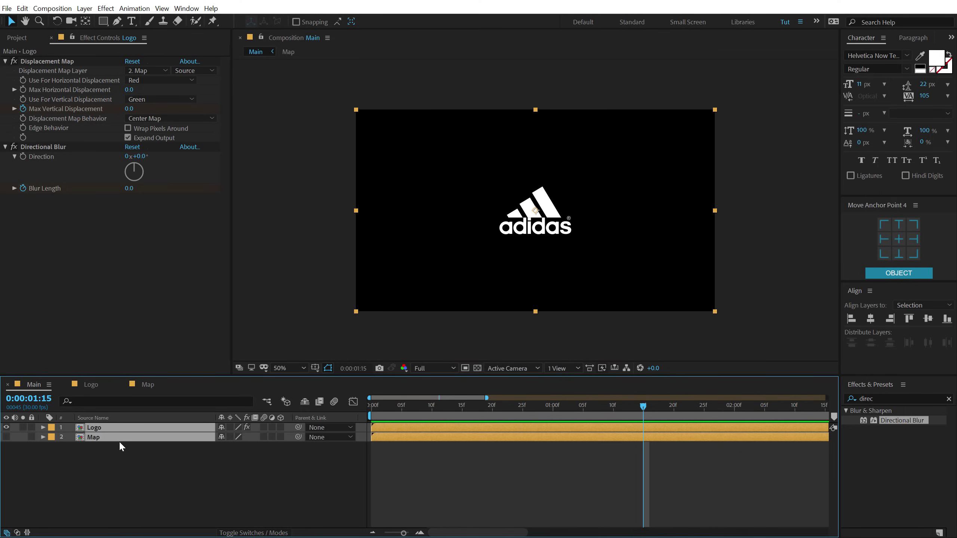
key(ctrl+shift+c)
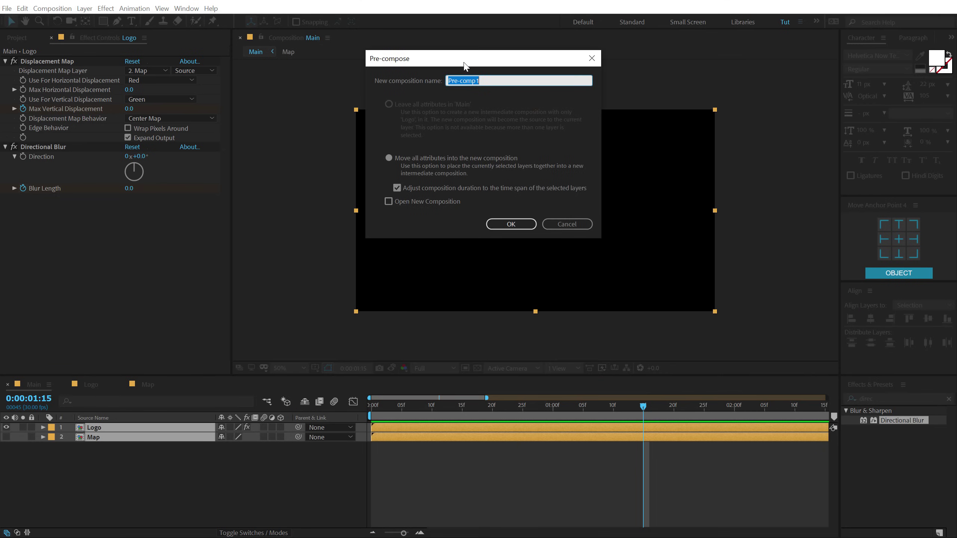
drag(466, 66, 464, 158)
text(Animation)
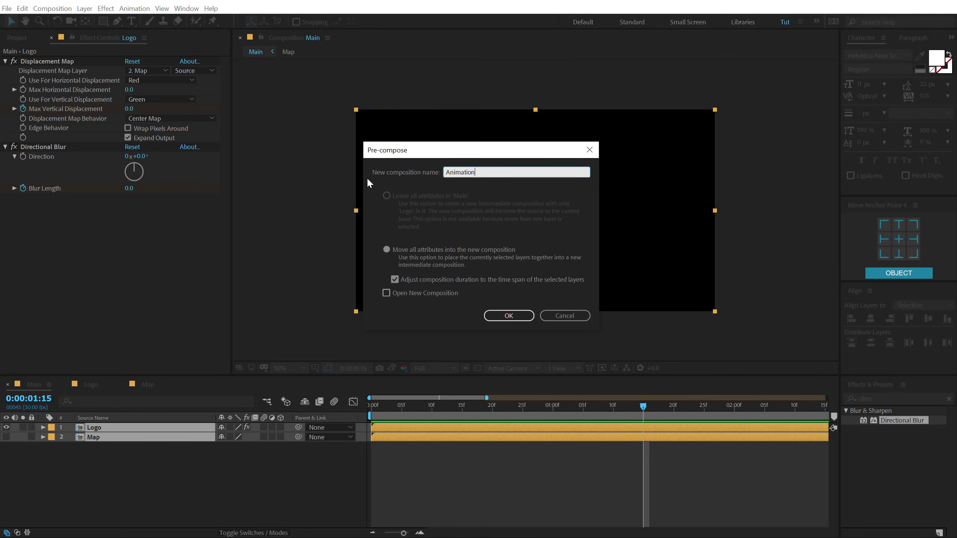
key(Return)
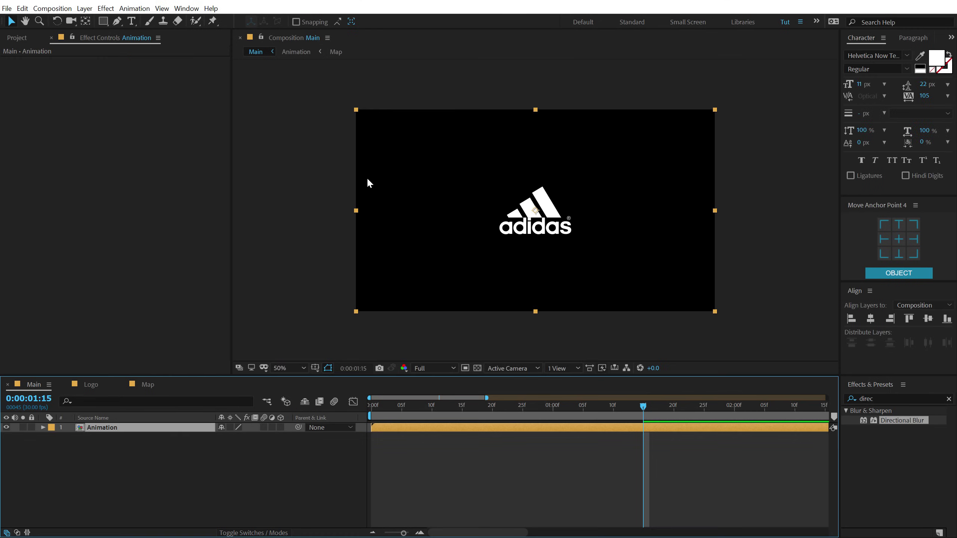
Apply Shift Channels to the Animation layer and set both Take Green From and Take Blue From to Full Off
click(878, 398)
text(sh)
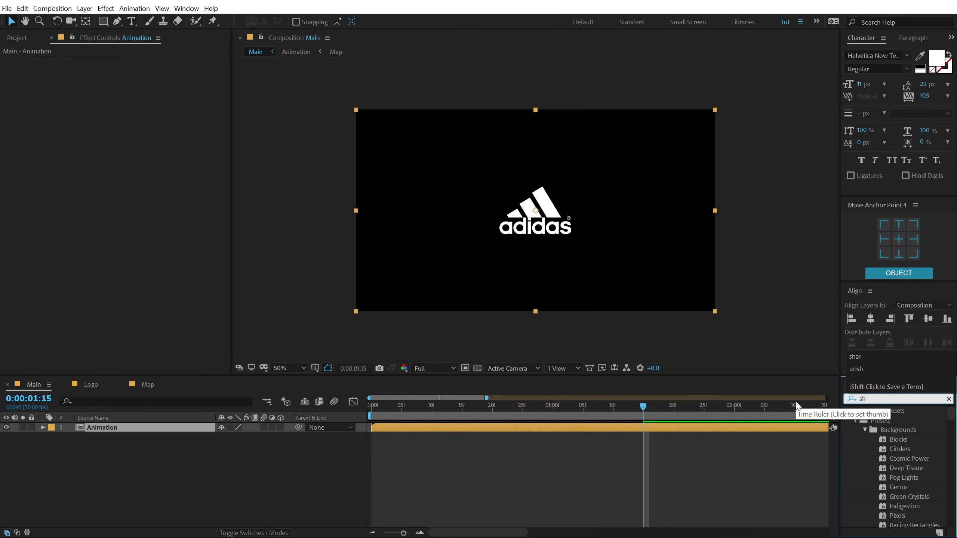
text(ift)
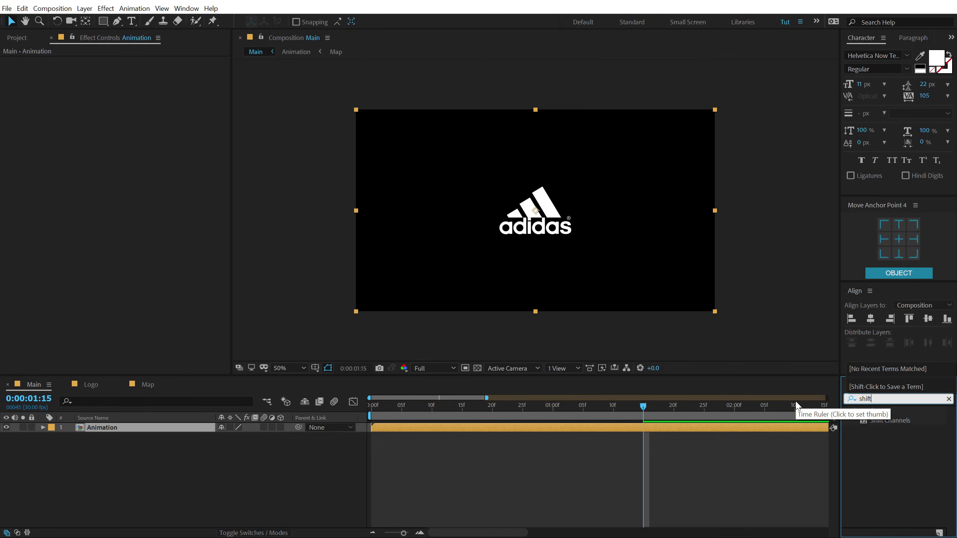
double_click(872, 421)
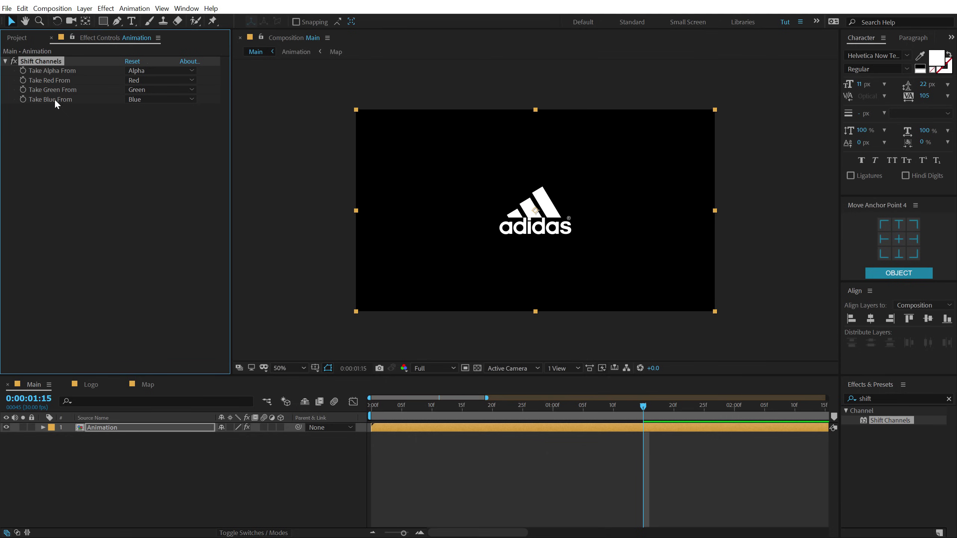
click(166, 89)
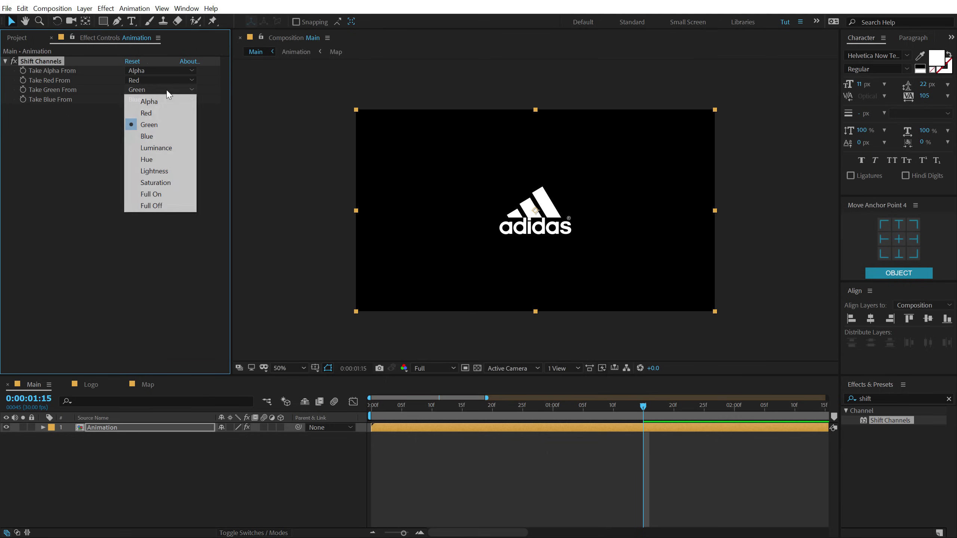
click(164, 205)
click(145, 100)
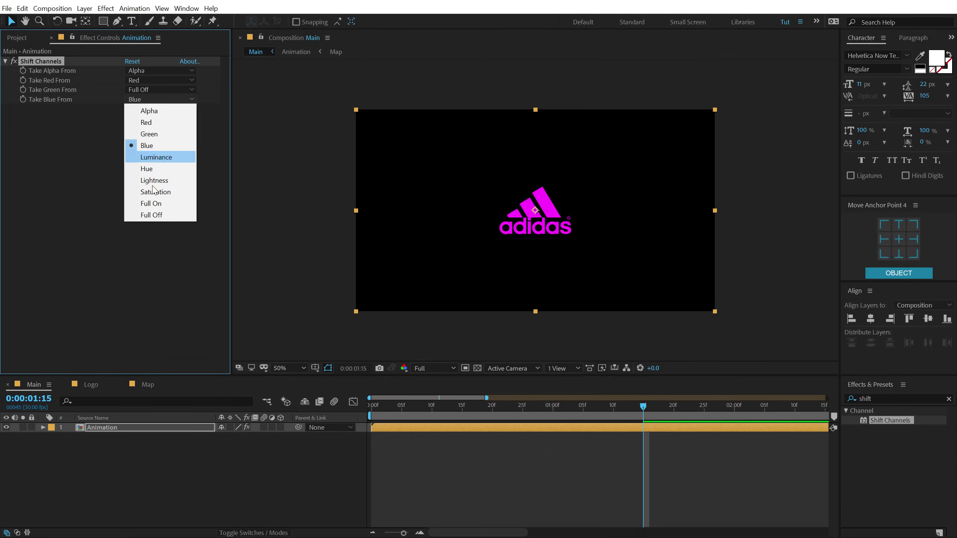
click(156, 217)
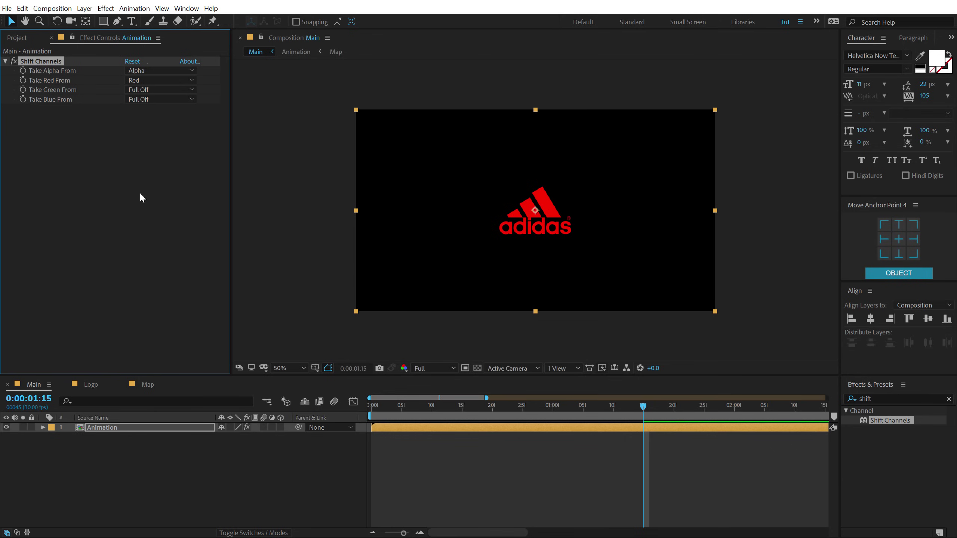
Show the timeline's blending mode column and set the Animation layer's mode to Add
click(113, 427)
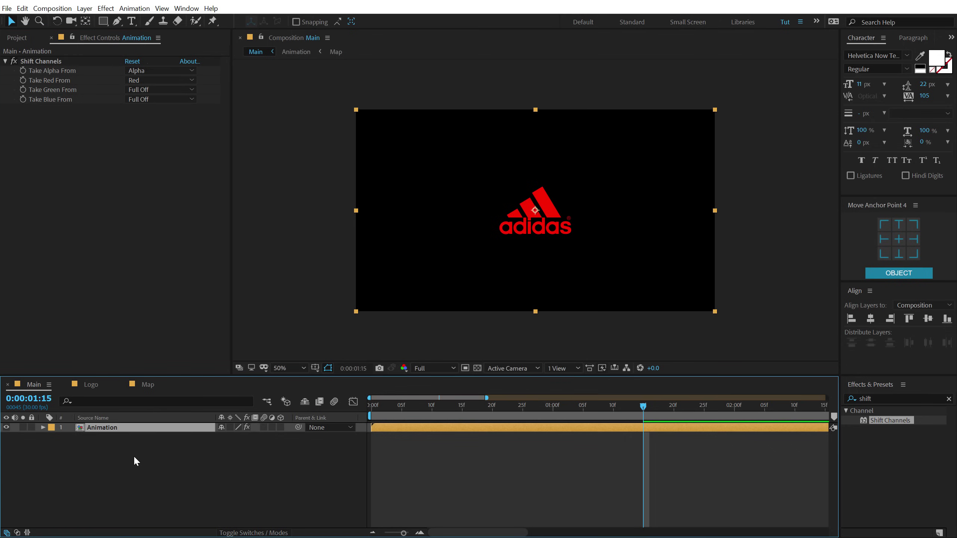
key(F4)
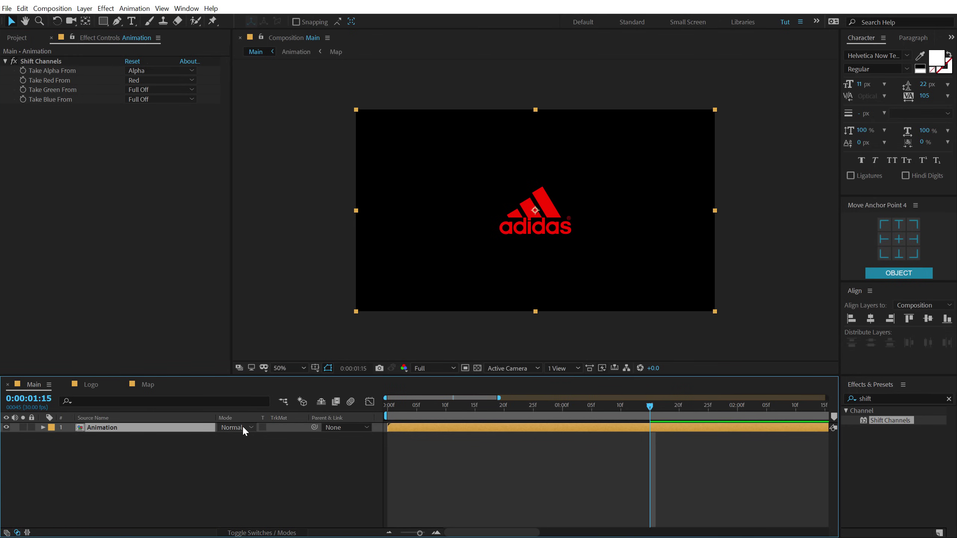
click(236, 427)
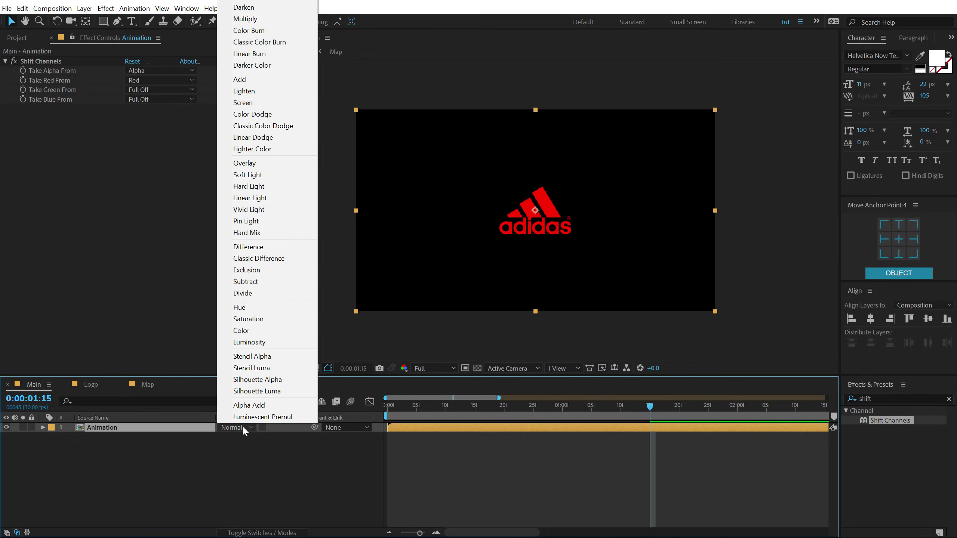
click(241, 80)
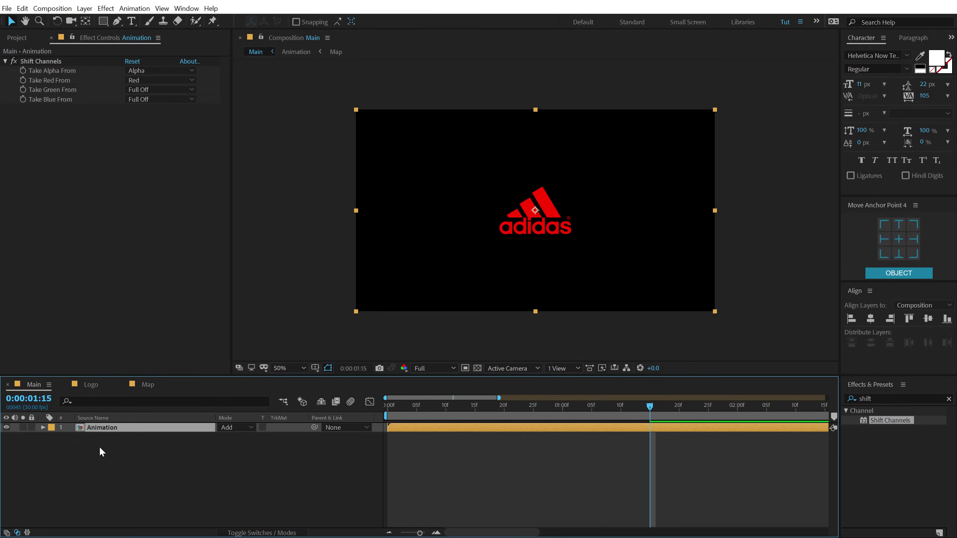
Duplicate the Animation layer and set the lower copy's Shift Channels to red Full Off and green from Green
key(ctrl+d)
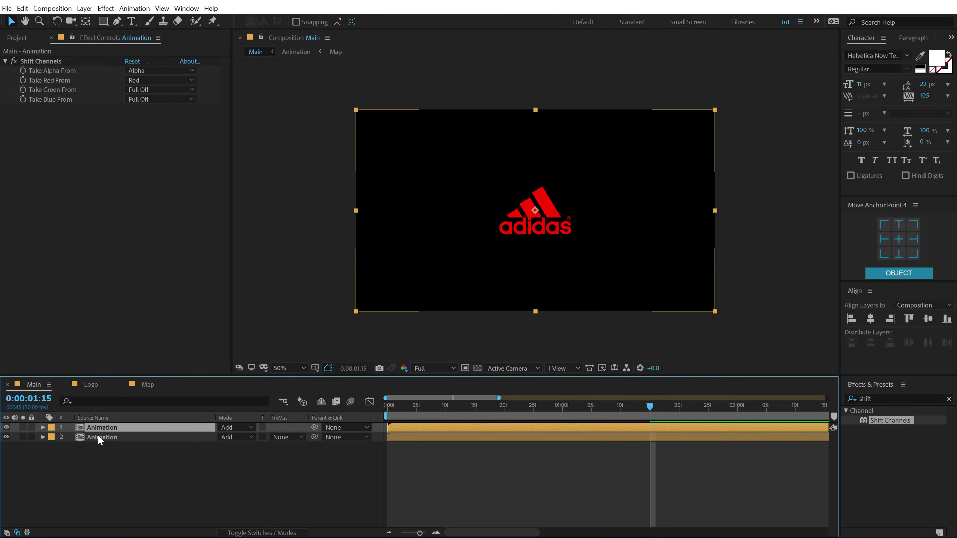
click(101, 438)
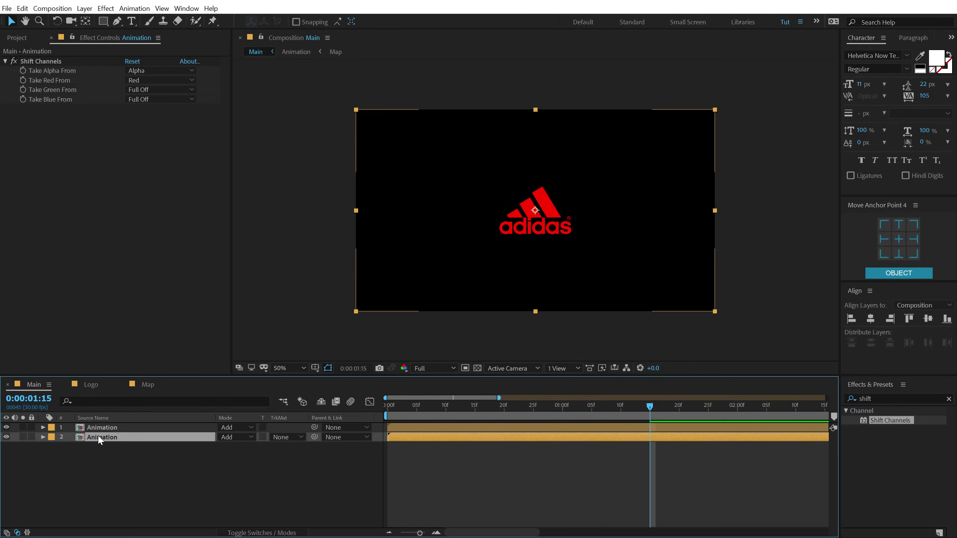
click(149, 83)
click(150, 195)
click(150, 89)
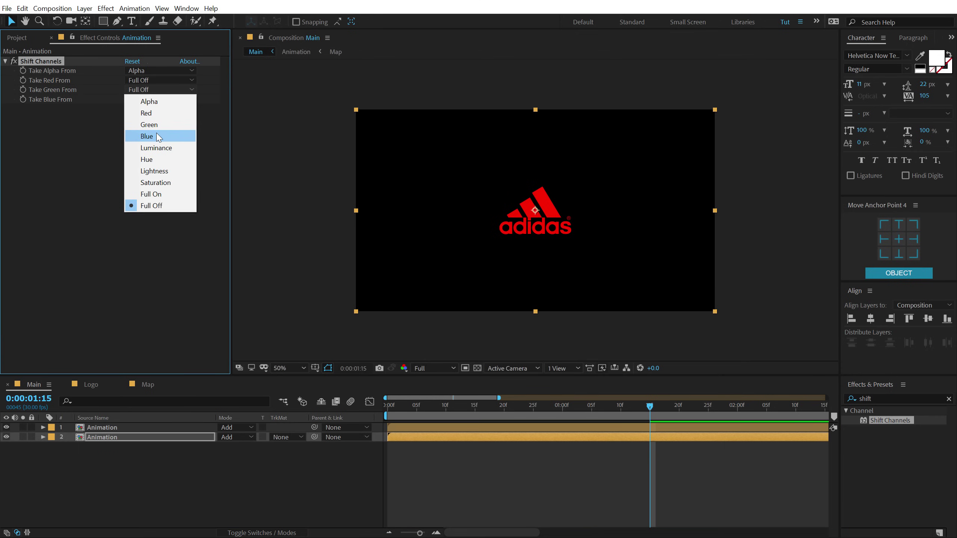
click(149, 125)
Duplicate the green Animation layer and set the lowest copy's Shift Channels to green Full Off and blue from Blue
click(107, 437)
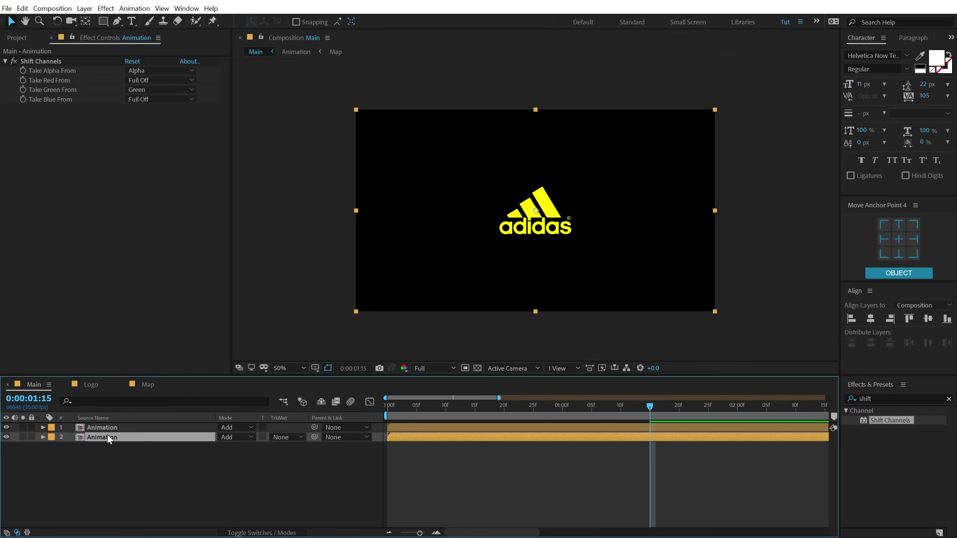
key(ctrl+d)
click(142, 94)
click(150, 208)
click(159, 99)
click(149, 145)
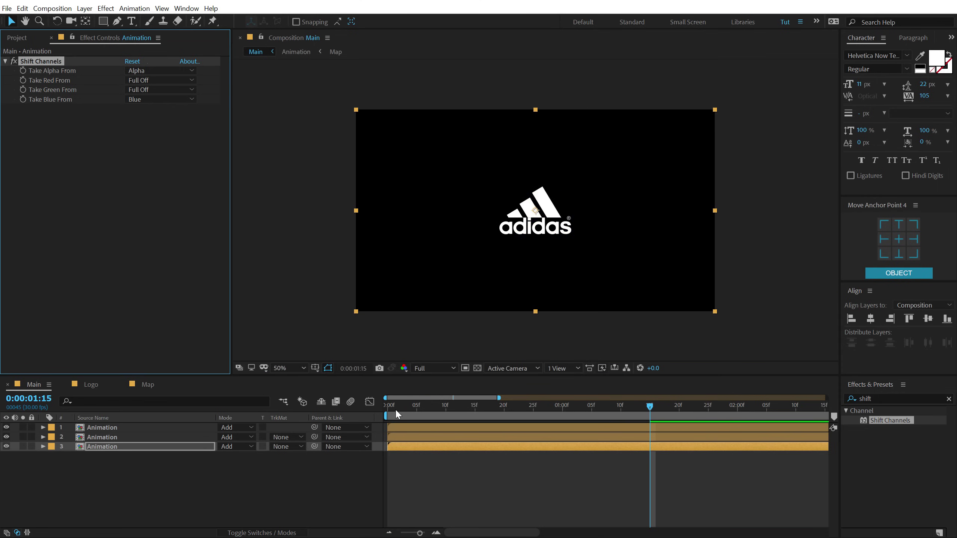
Stagger the three Animation layers, starting the middle one at frame 1 and the top one at frame 2, and check the result
click(384, 414)
scroll(445, 485, up, 2)
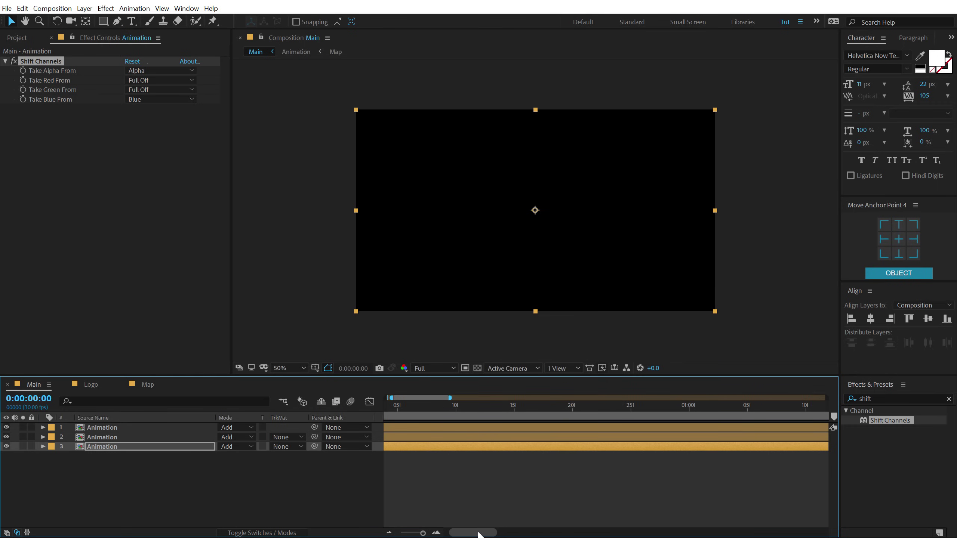
drag(478, 533, 474, 533)
drag(396, 436, 764, 414)
key(minus)
drag(583, 404, 686, 406)
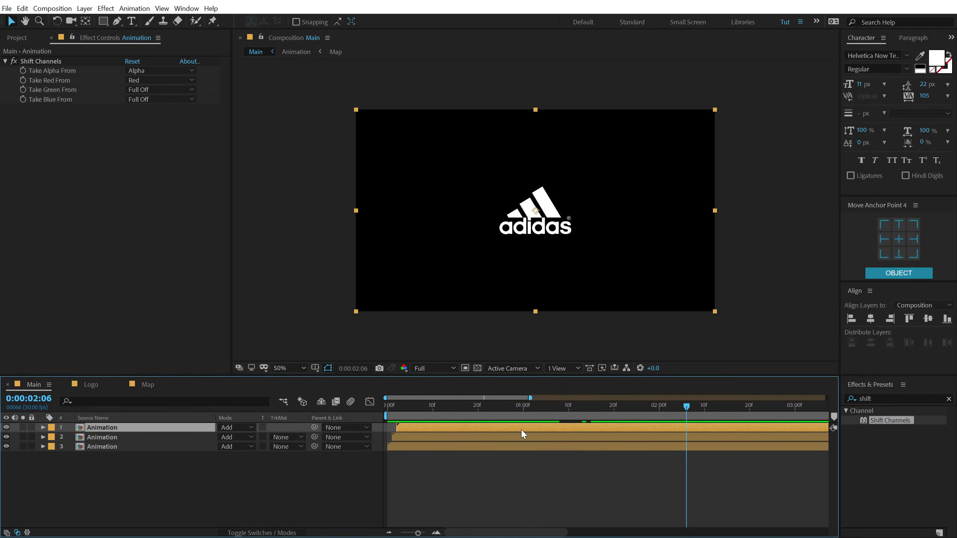
click(186, 501)
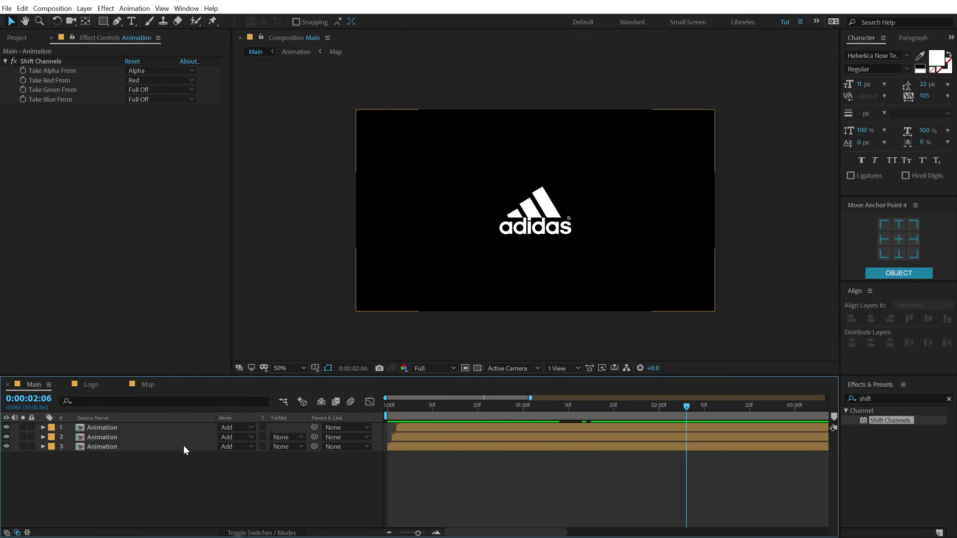
Create a solid layer named BG filled with the dark navy colour 101420
key(ctrl+y)
text(BG)
click(431, 299)
click(255, 218)
click(157, 292)
drag(163, 281, 172, 288)
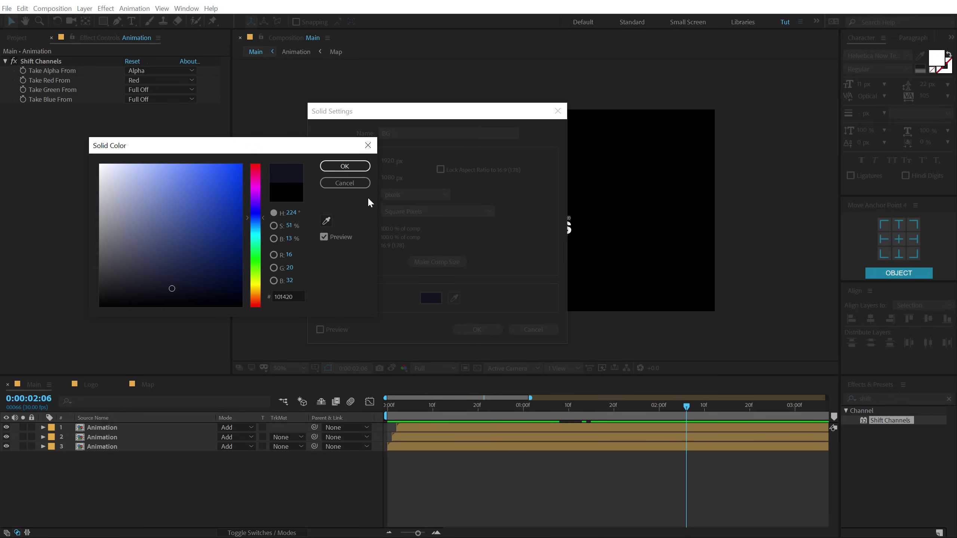
click(344, 166)
click(477, 329)
Move the BG layer beneath the three Animation layers and preview the RGB split against it
drag(120, 428, 354, 485)
click(392, 406)
key(space)
drag(433, 407, 489, 396)
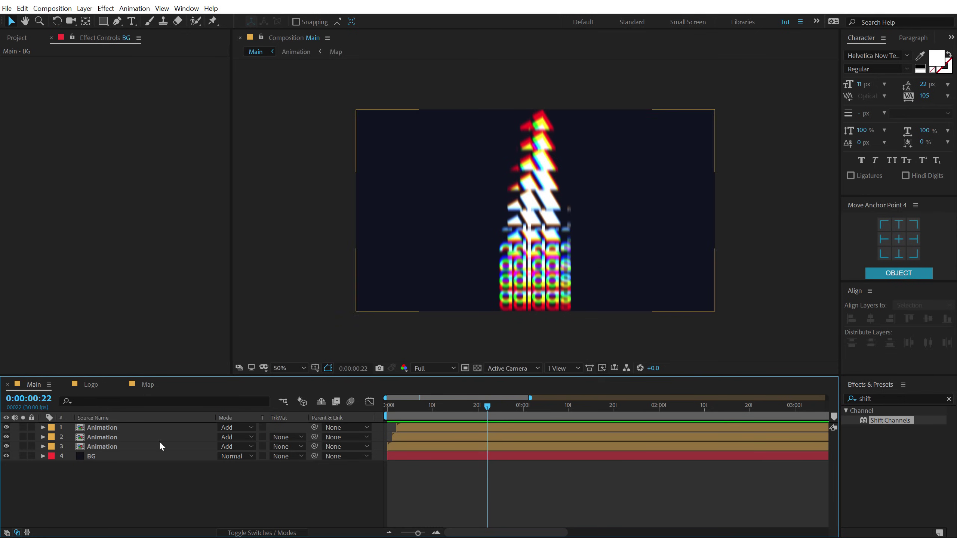
Apply the CC Scale Wipe effect to the middle Animation layer
click(93, 437)
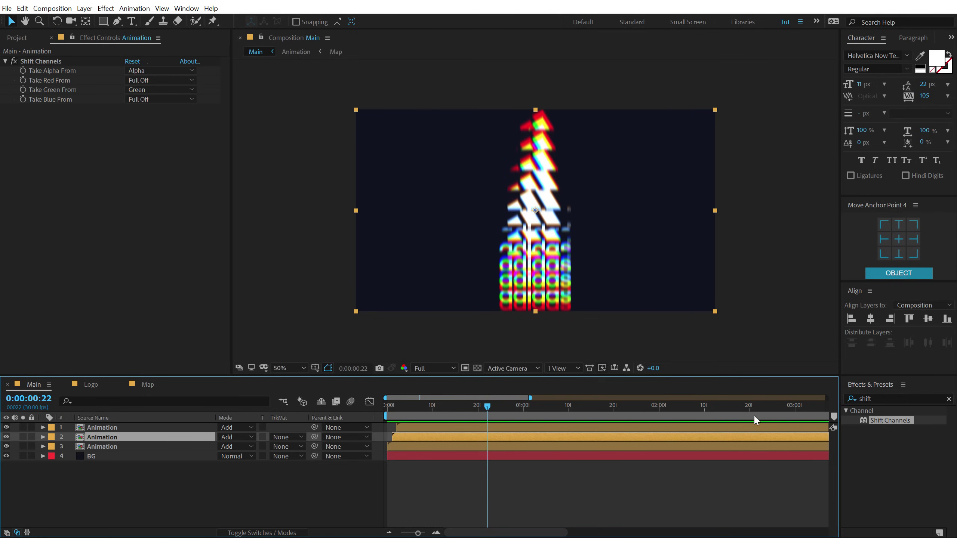
click(890, 398)
text(scale)
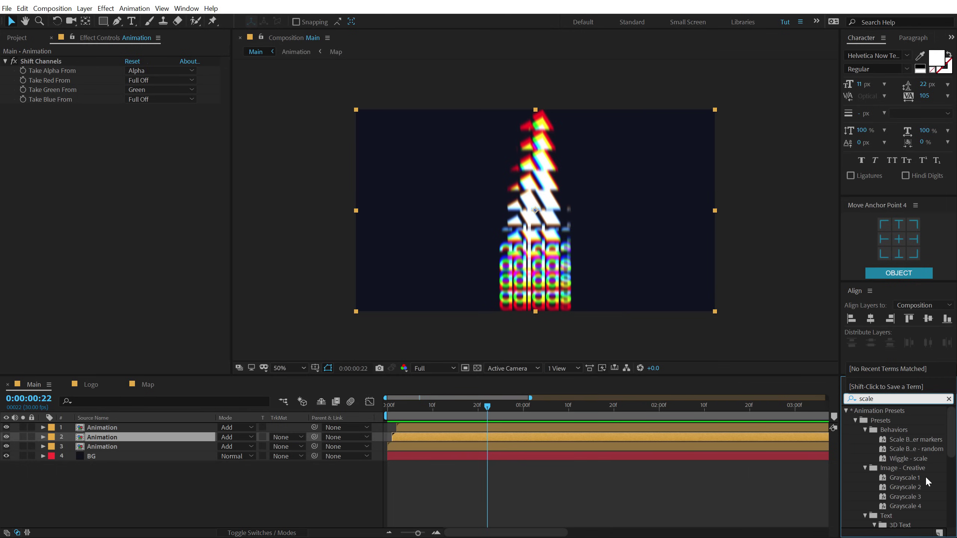
scroll(919, 465, down, 3)
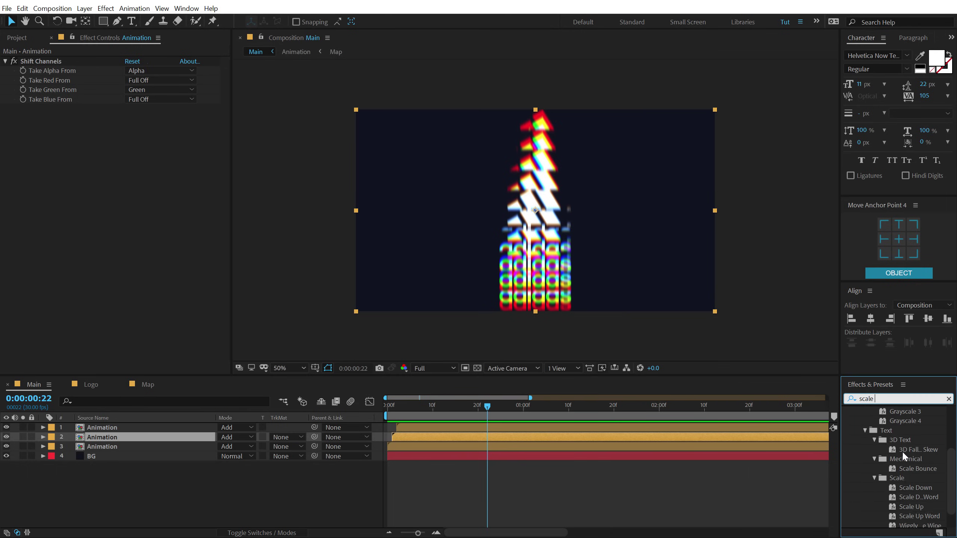
drag(878, 520, 222, 234)
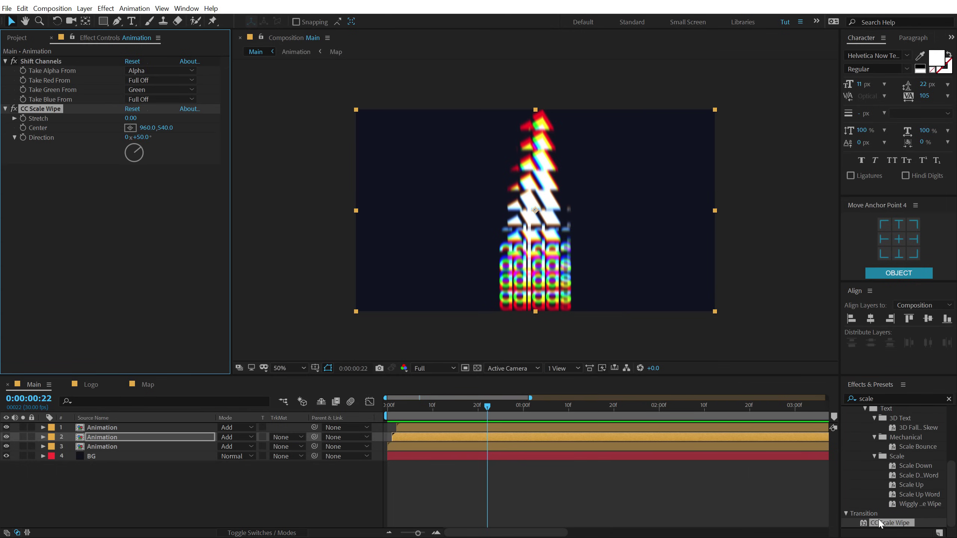
Set the CC Scale Wipe Direction to 0° and keyframe its Stretch at 99.80 on frame 10
drag(133, 119, 214, 109)
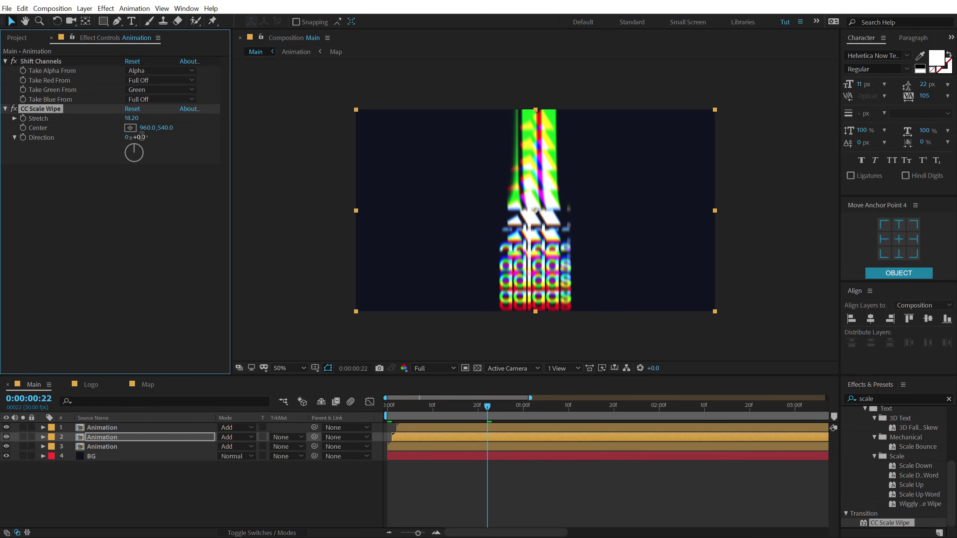
drag(133, 118, 764, 94)
drag(394, 402, 433, 380)
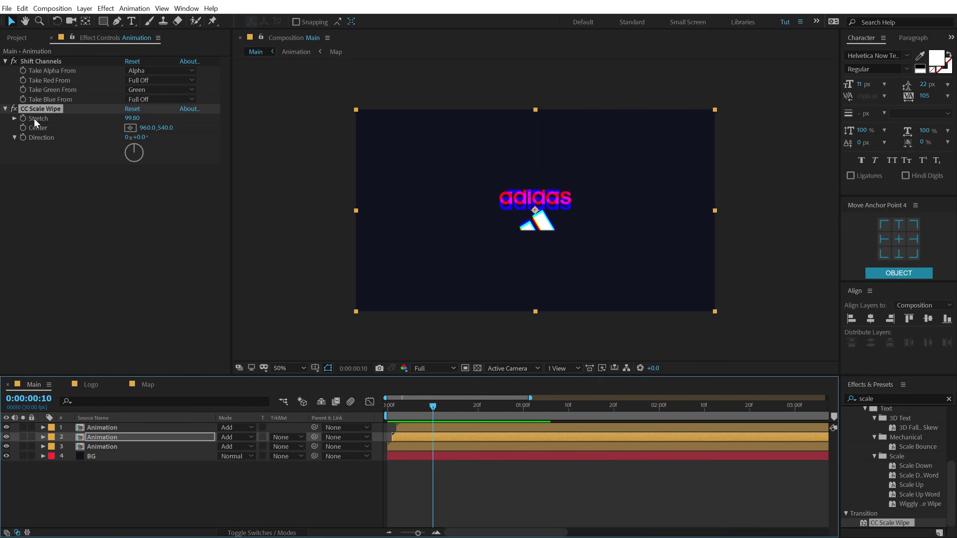
click(23, 119)
Set the Stretch to 0.00 at frame 20 and scrub through the wipe to check it
drag(439, 410, 478, 408)
click(137, 119)
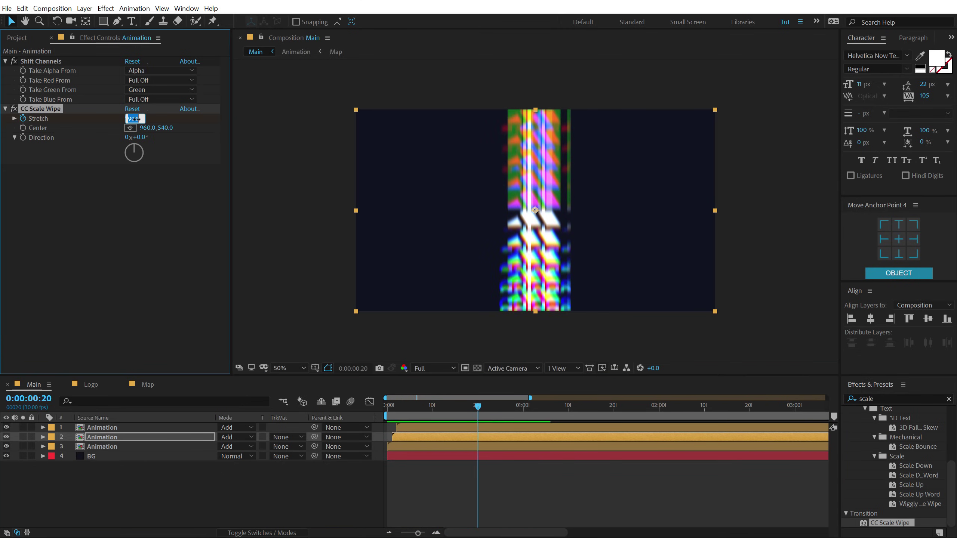
text(0.00)
key(Return)
drag(409, 405, 461, 412)
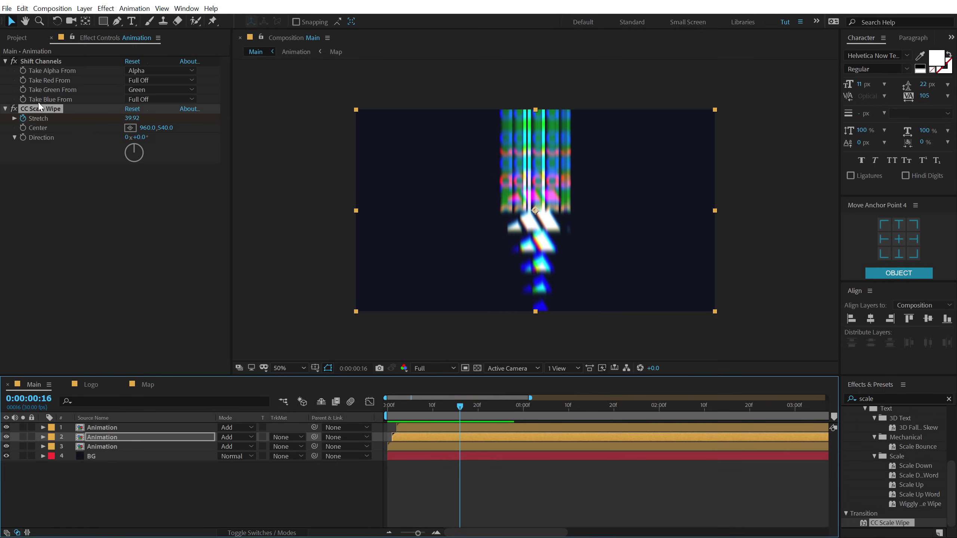
Copy the keyframed CC Scale Wipe from the middle Animation layer to the top one, with the playhead at frame 10
click(39, 116)
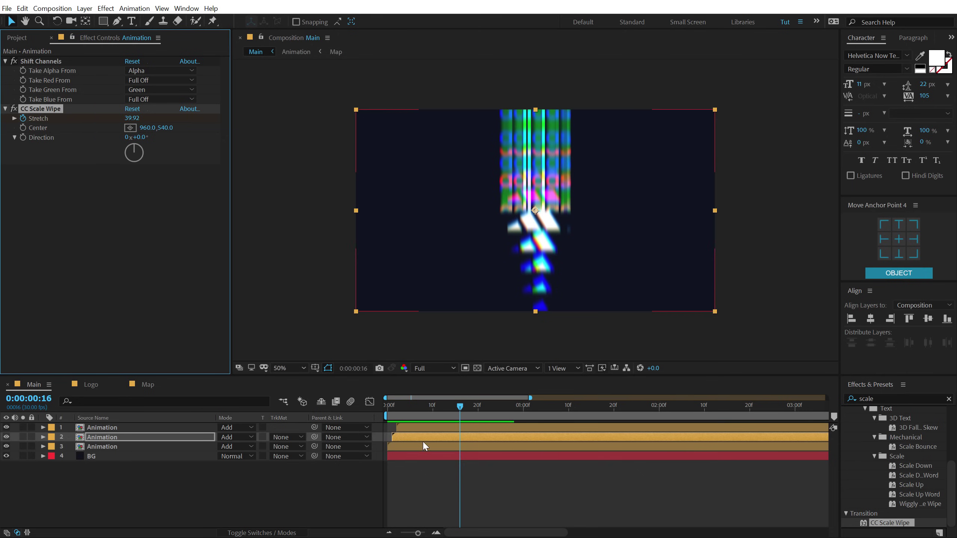
key(u)
click(431, 409)
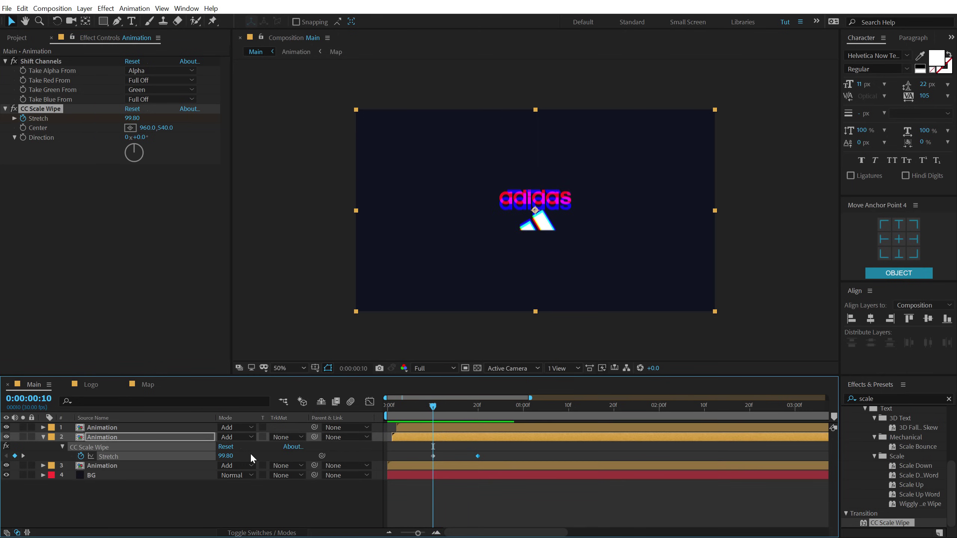
click(103, 467)
click(101, 429)
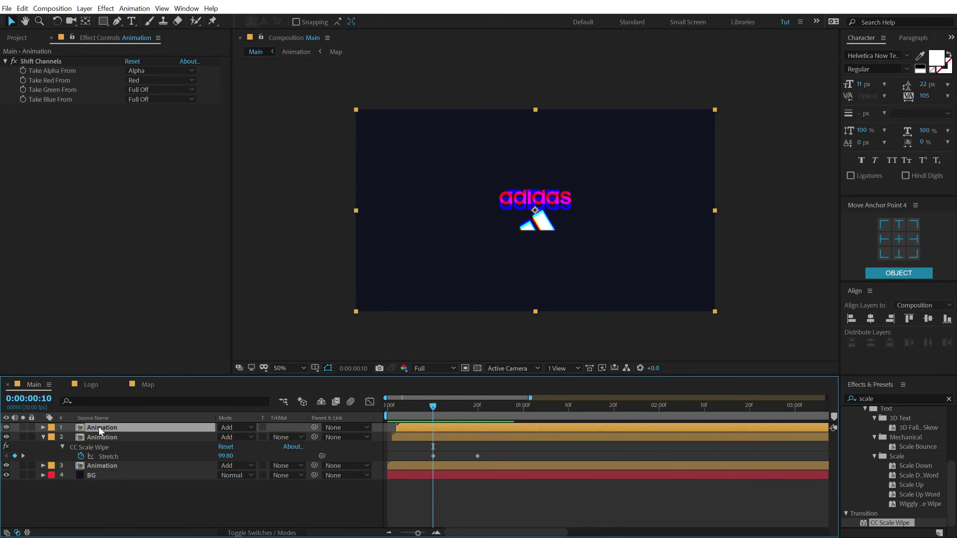
key(ctrl+v)
Set the top Animation layer's CC Scale Wipe Direction to 180° and preview the animation from the start
click(139, 137)
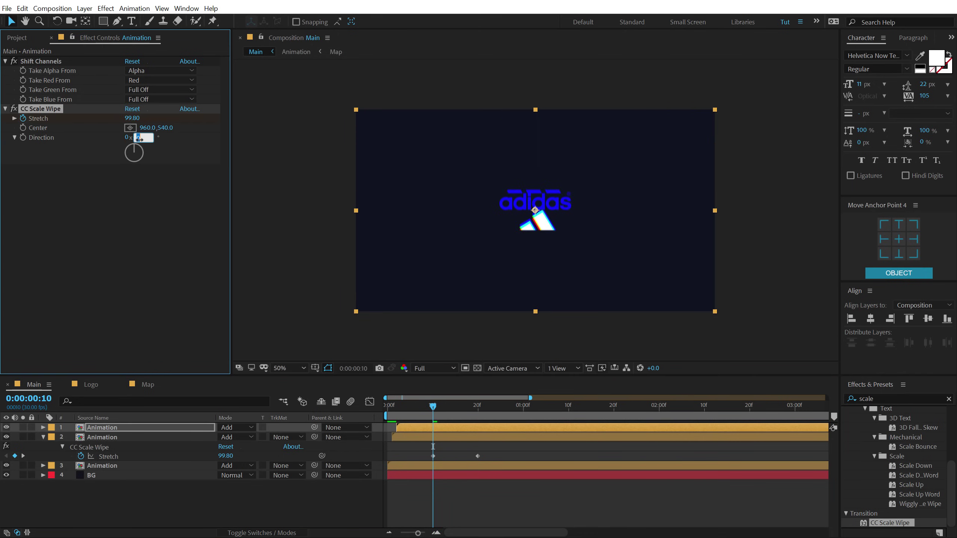
text(90)
key(Return)
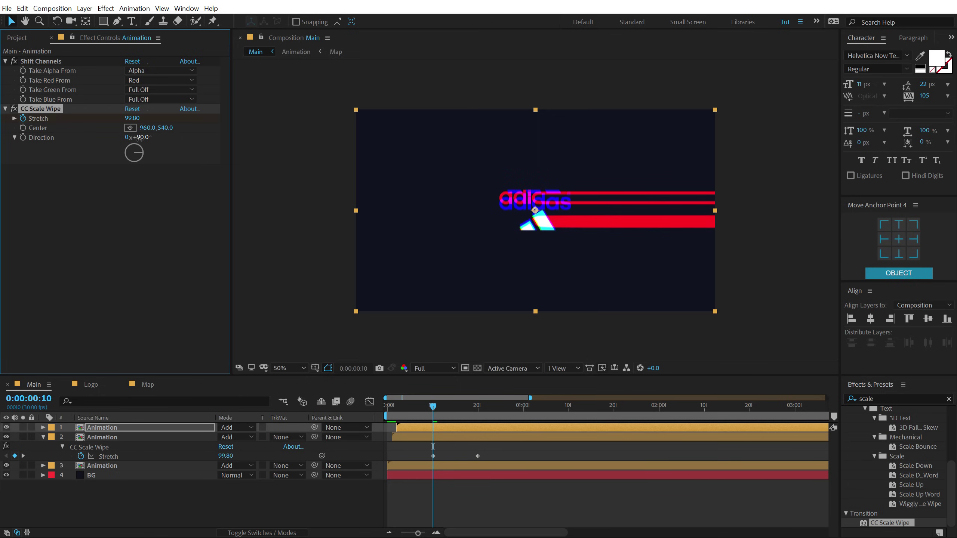
key(Return)
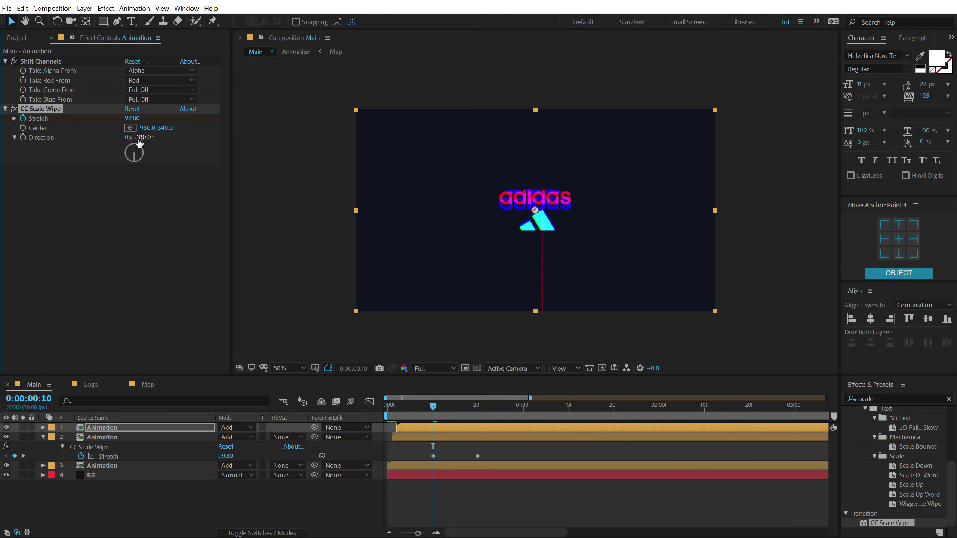
drag(432, 412, 354, 386)
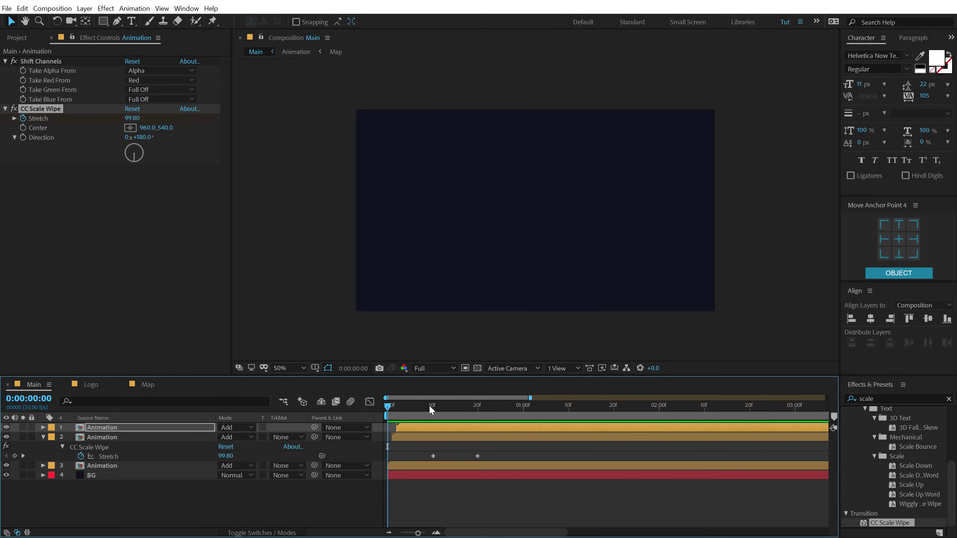
key(space)
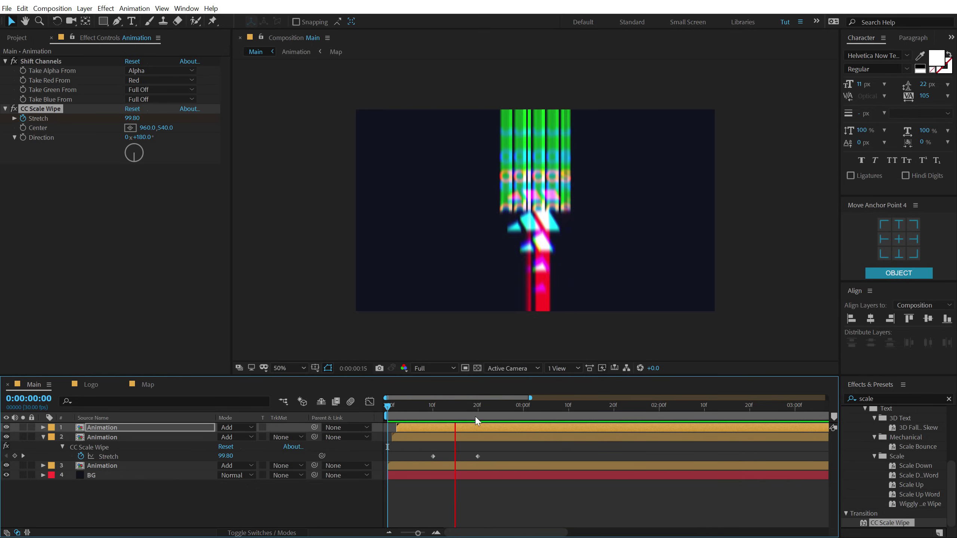
click(571, 405)
drag(572, 404, 582, 405)
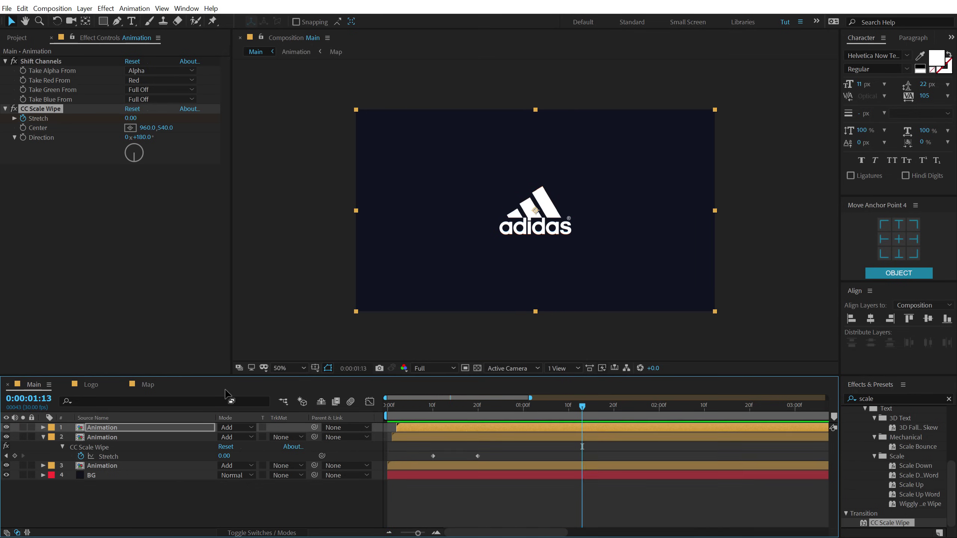
Open the Logo composition and add the Espn image above the Adidas layer
click(21, 40)
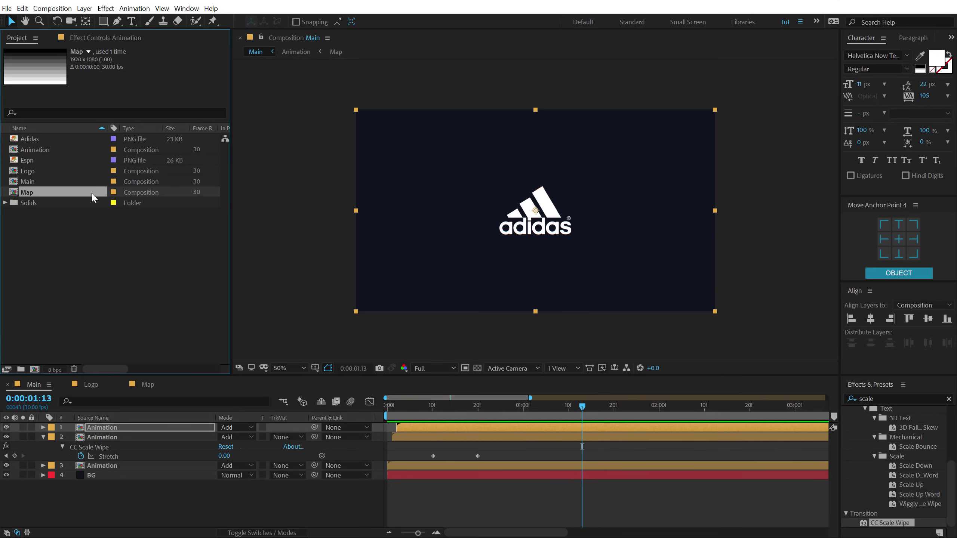
click(66, 245)
key(shift+period)
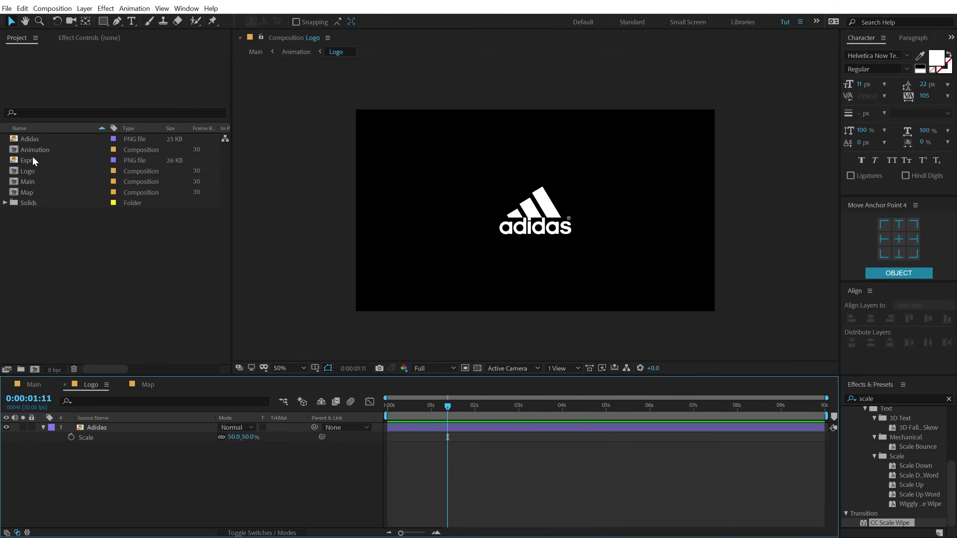
drag(31, 157, 97, 424)
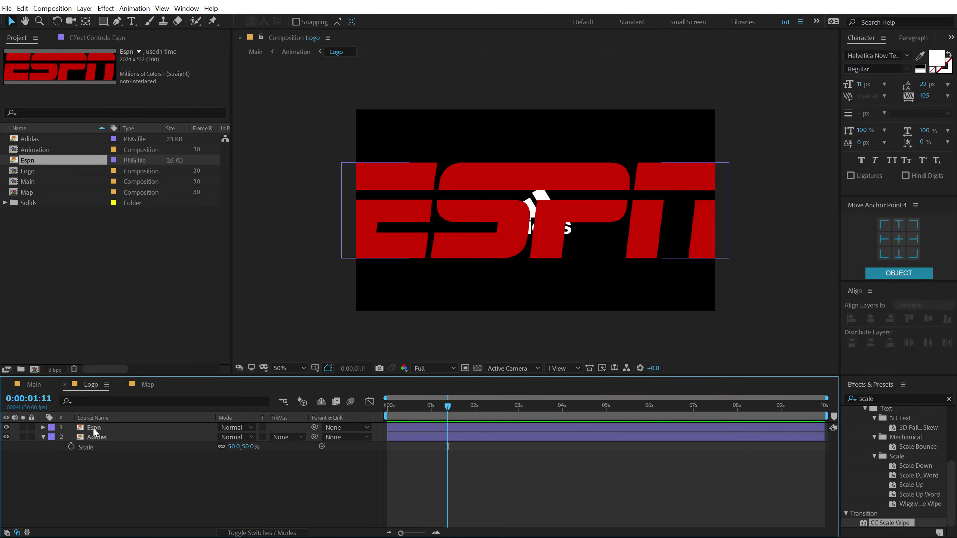
Scale the Espn layer to 27%
click(93, 427)
key(s)
drag(233, 437, 204, 444)
key(Return)
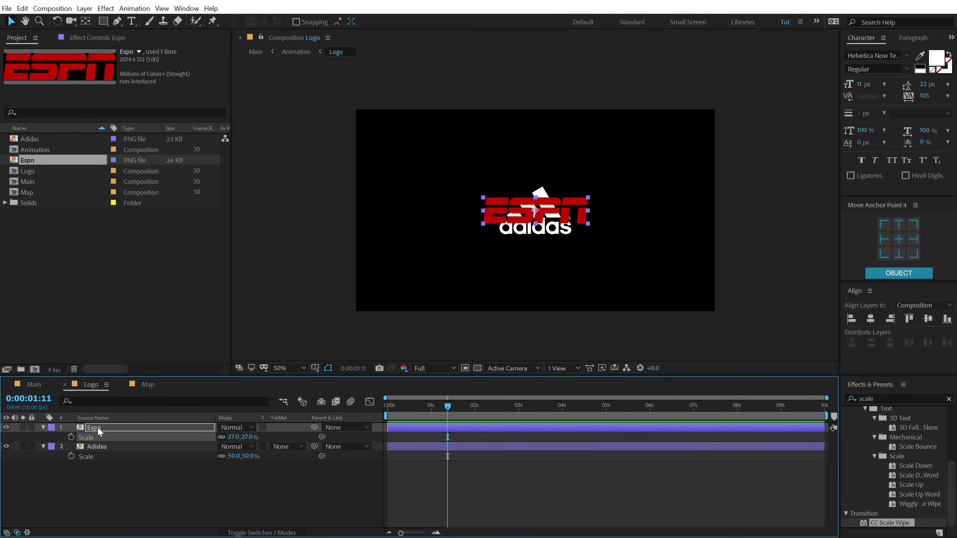
key(Return)
Apply the Fill effect to the Espn layer and set its colour to white, FFFFFF
double_click(883, 398)
text(fill)
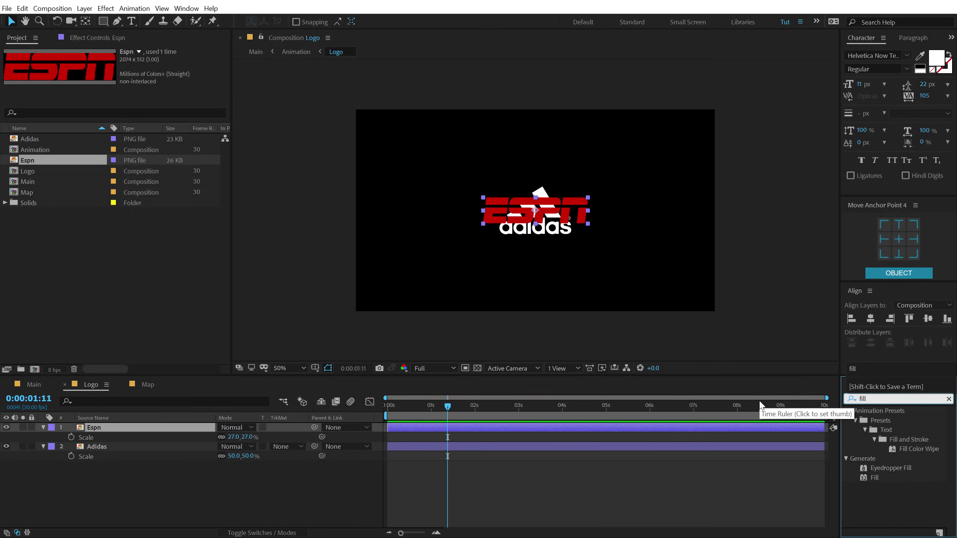
double_click(874, 477)
click(130, 89)
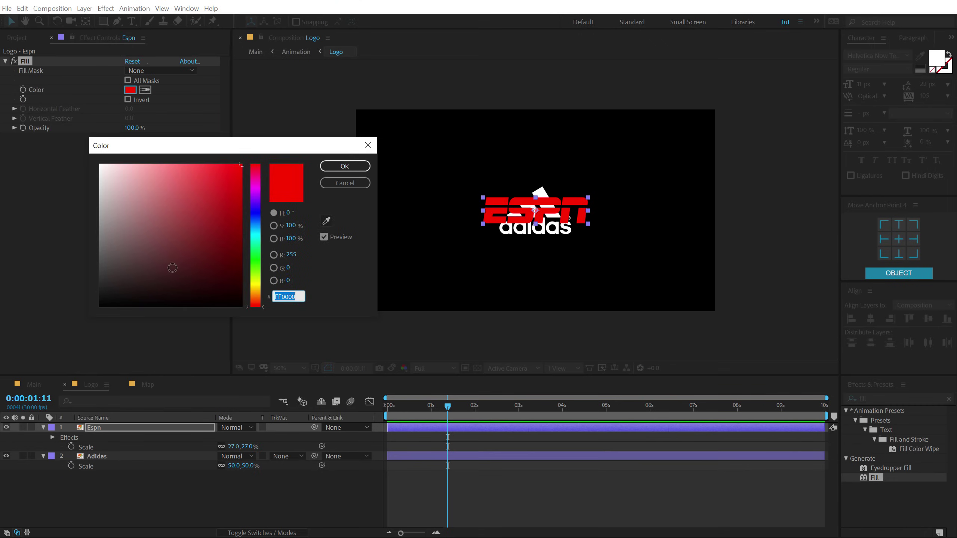
text(FFFFFF)
click(344, 165)
Hide the Adidas layer and check the ESPN version of the animation in the Main composition
click(6, 455)
click(32, 384)
drag(392, 405, 582, 410)
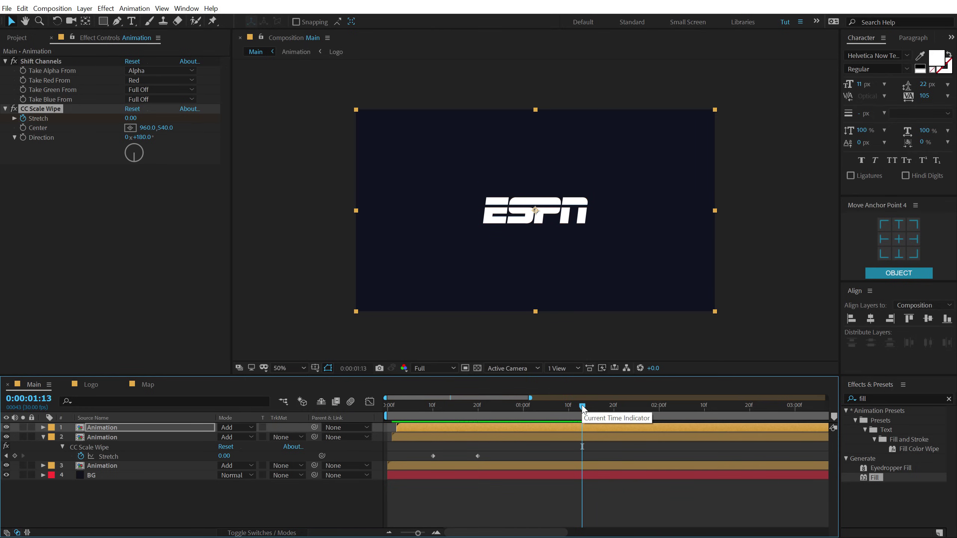